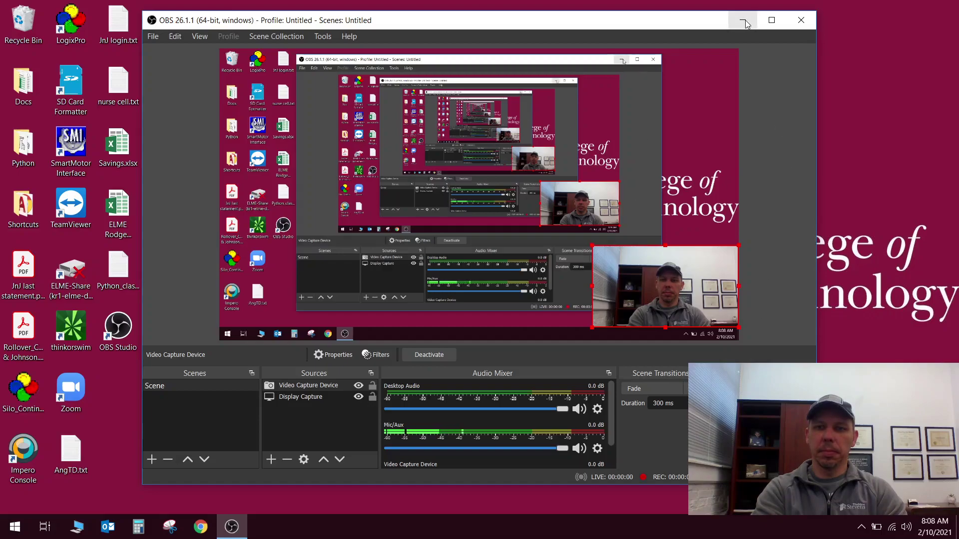
# Minimize the OBS Studio window to reveal the Windows desktop
pyautogui.click(747, 24)
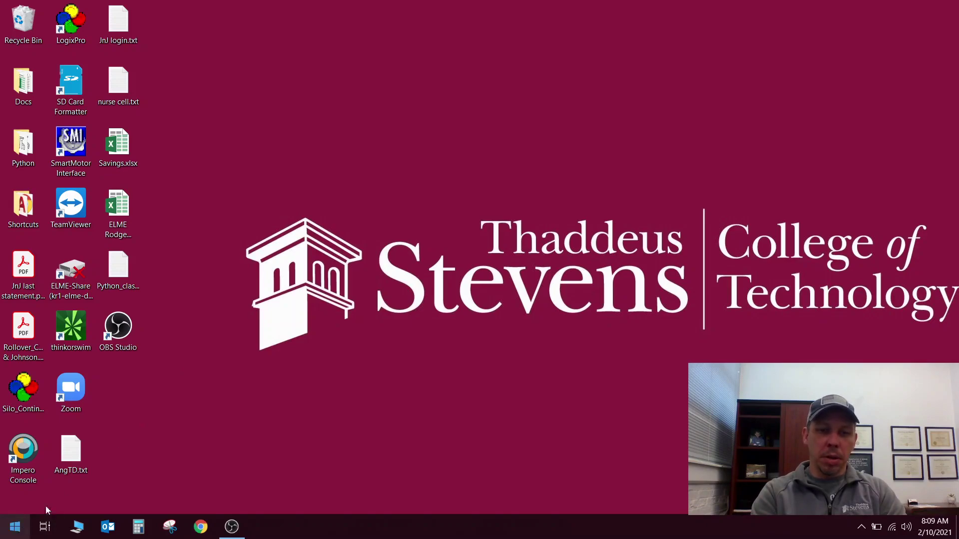
# Launch the BootP-DHCP Tool from a Start search for 'boot' and pick the Realtek adapter at 192.168.2.3
pyautogui.click(17, 528)
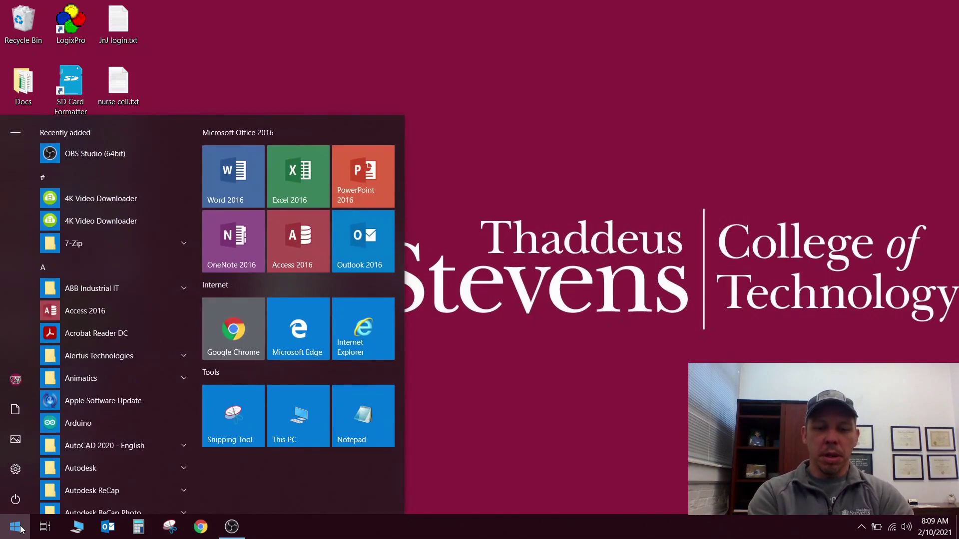
pyautogui.write('boot')
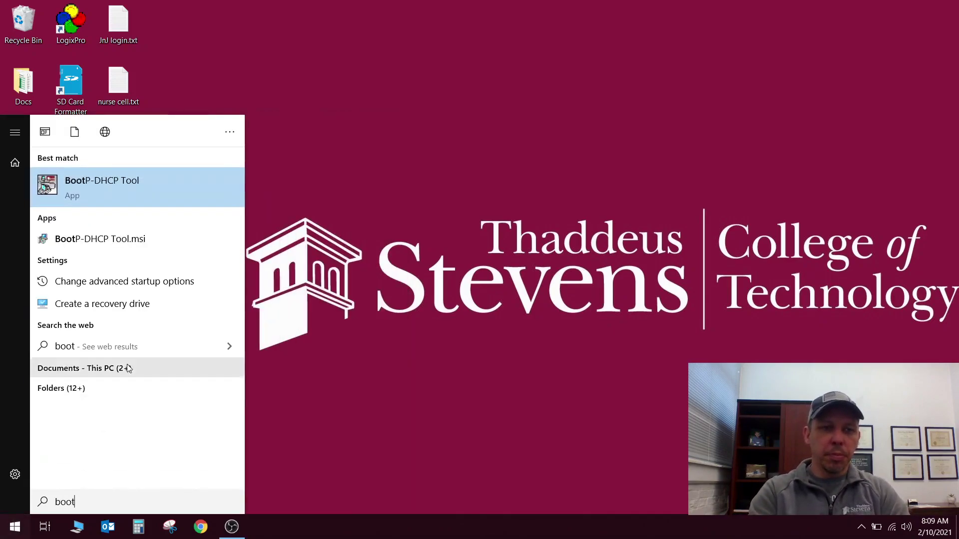
pyautogui.click(116, 186)
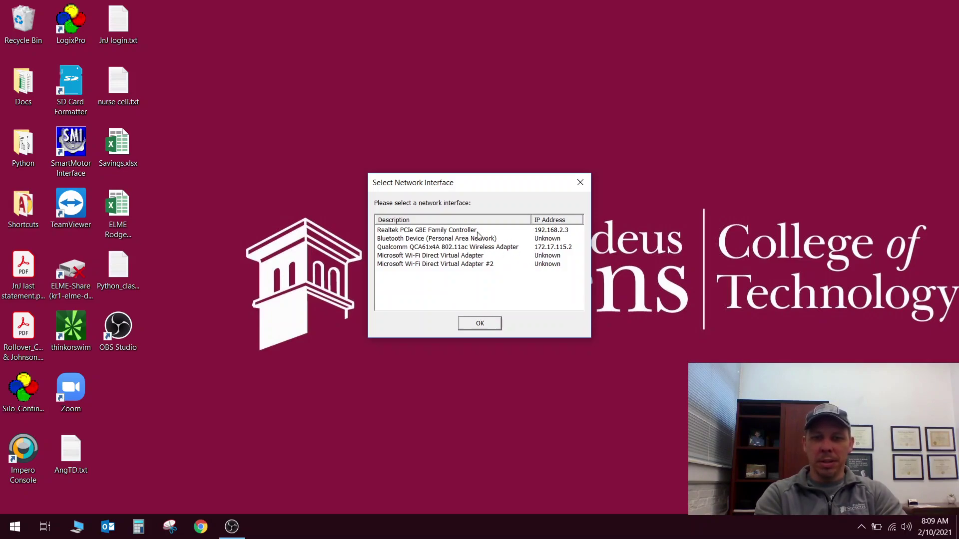
pyautogui.click(452, 233)
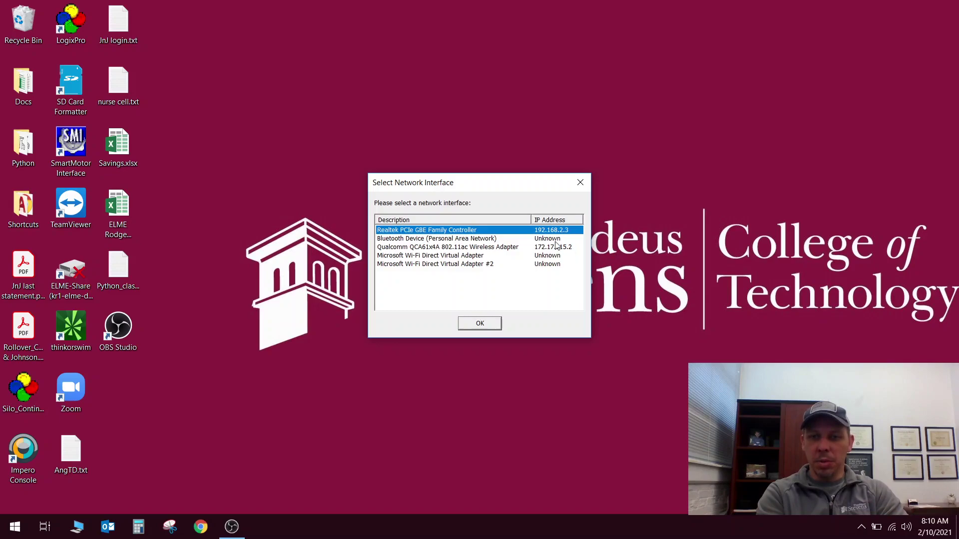
# Confirm the Realtek interface and allow BOOTP/DHCP Server on both public and private networks
pyautogui.click(480, 323)
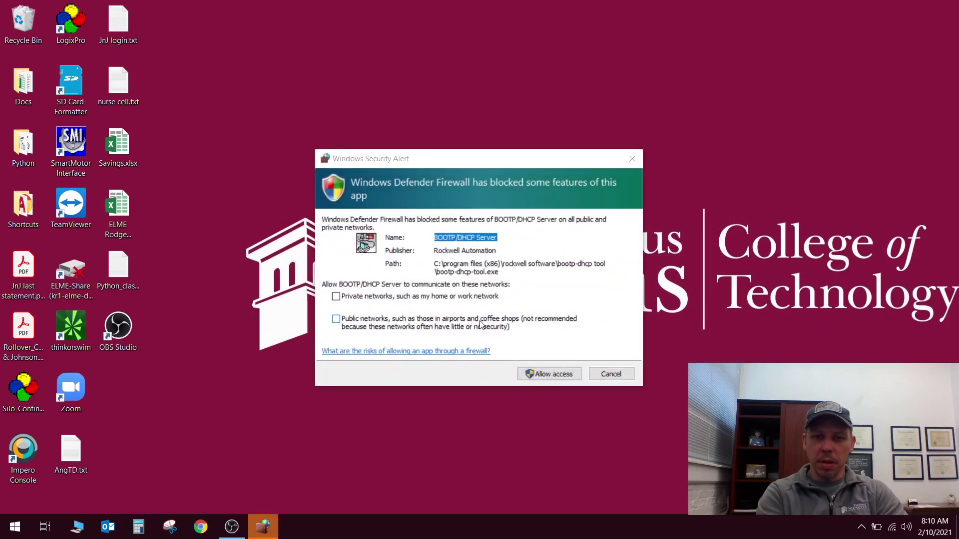
pyautogui.click(336, 320)
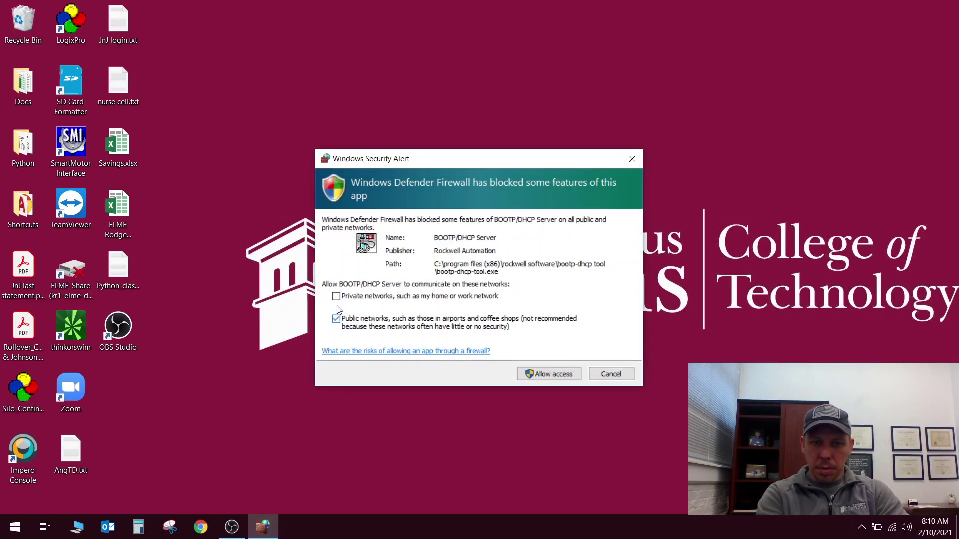
pyautogui.click(336, 297)
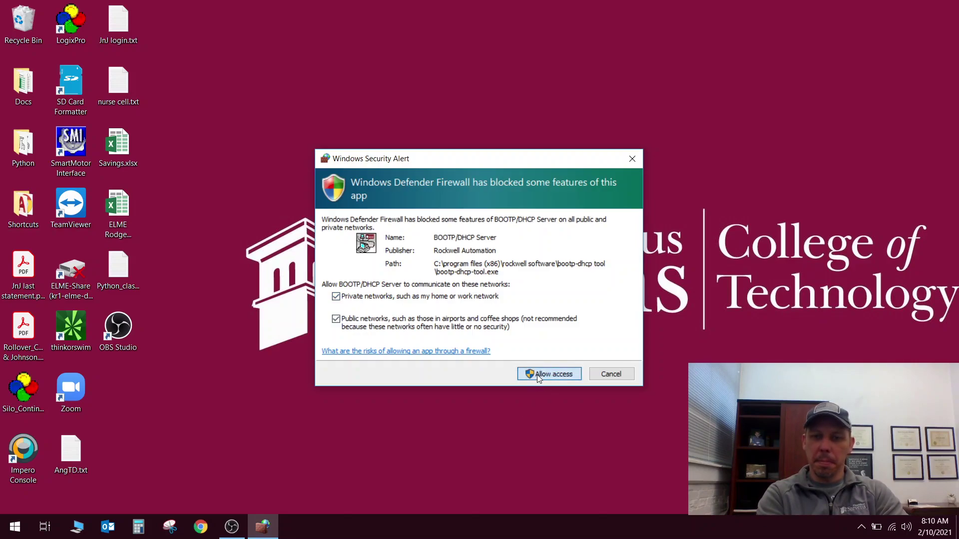
pyautogui.press('Return')
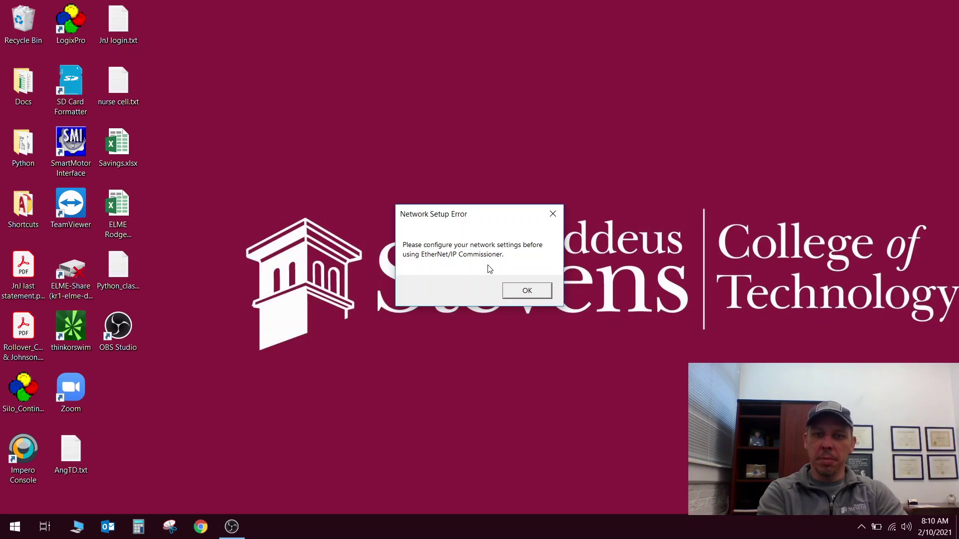
# Dismiss the Network Setup Error and accept the default Network Settings
pyautogui.click(528, 291)
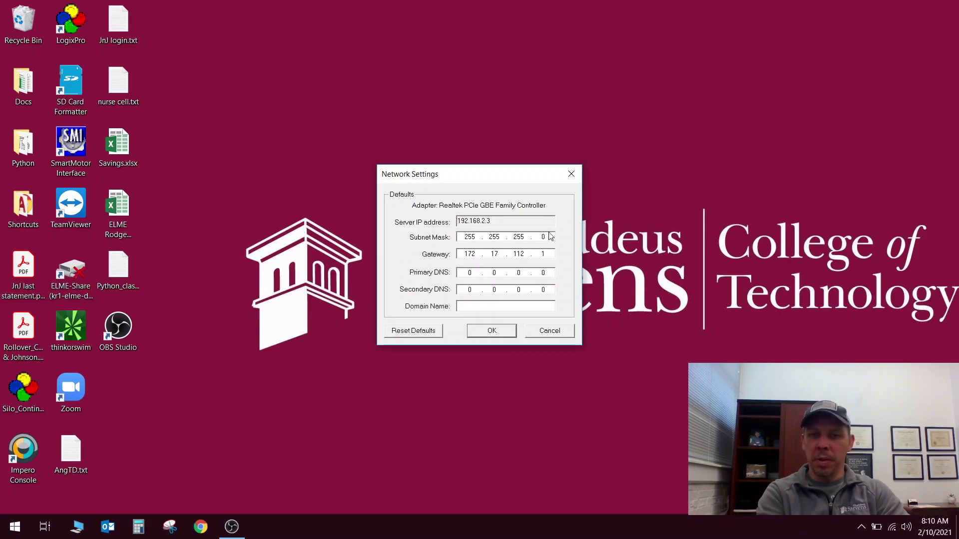
pyautogui.click(492, 332)
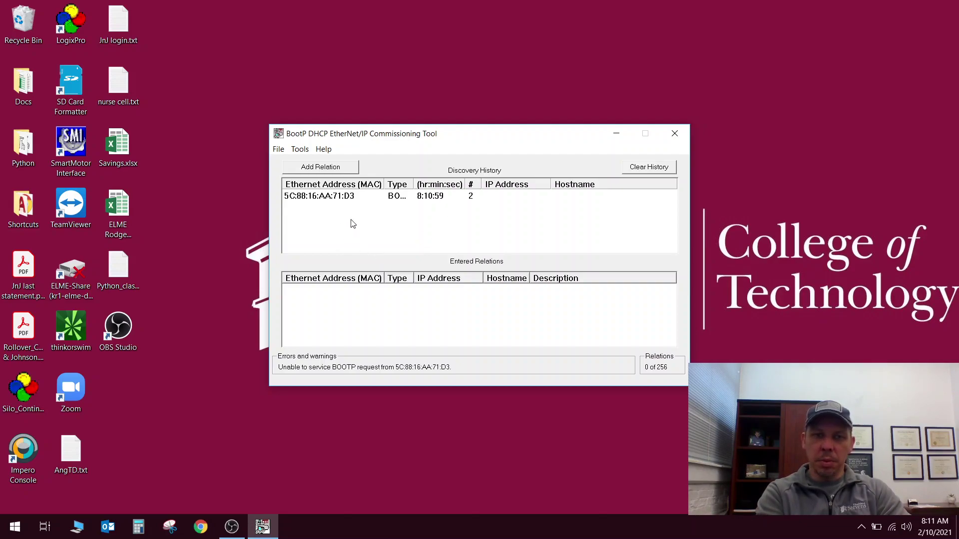
# Clear the Discovery History list
pyautogui.click(641, 170)
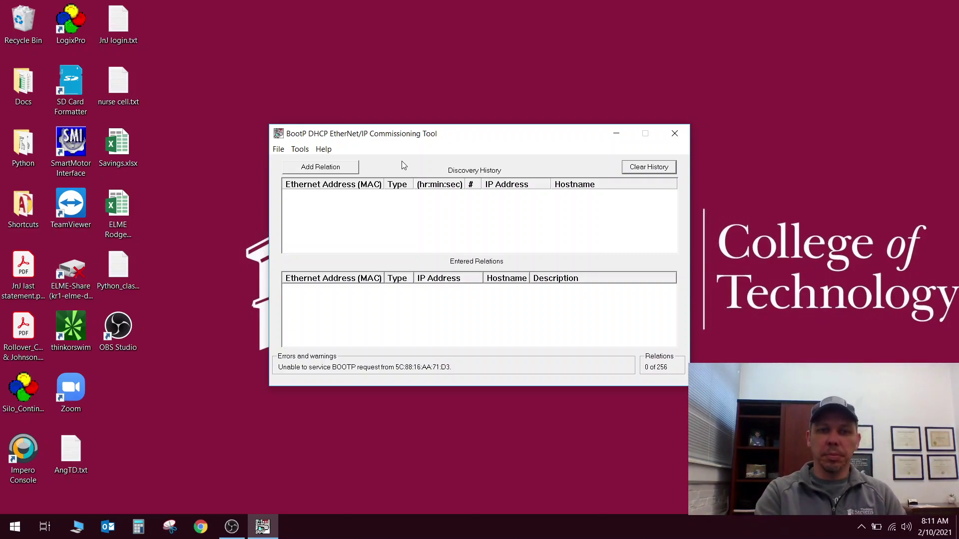
# Browse the Tools and File menus, close them, and wait for the 5C:88:16:AA:71:D3 request to reappear
pyautogui.click(296, 151)
pyautogui.moveTo(277, 152)
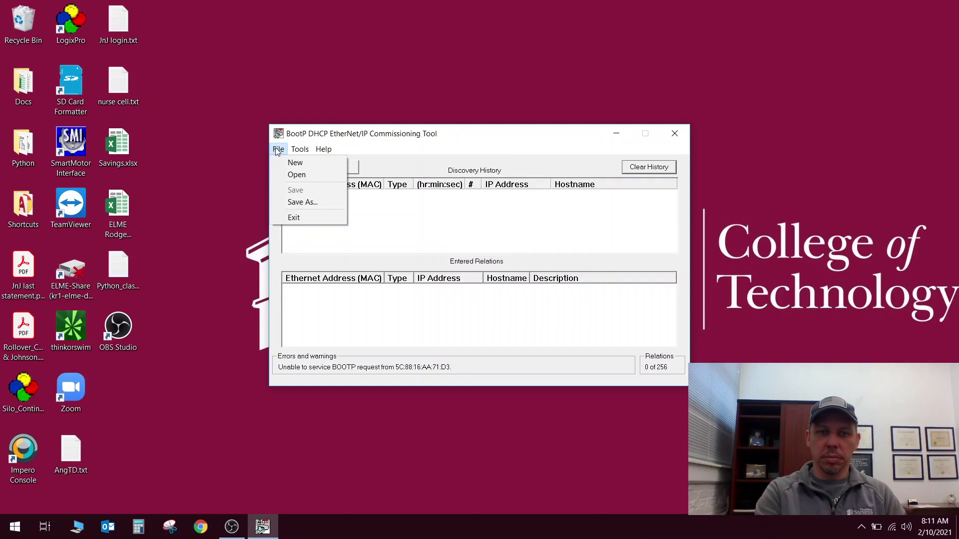
pyautogui.click(514, 155)
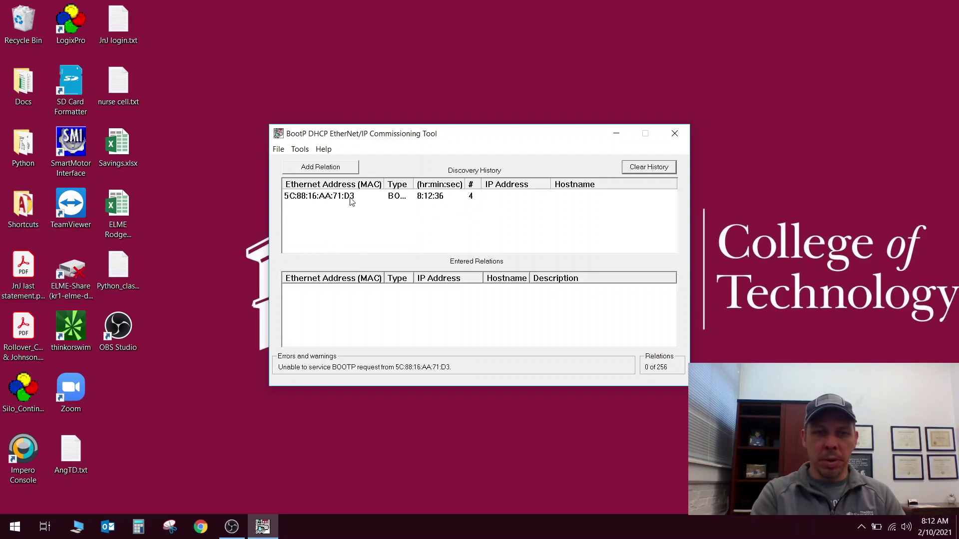
# Add a relation giving MAC 5C:88:16:AA:71:D3 the client IP address 192.168.2.10
pyautogui.click(327, 196)
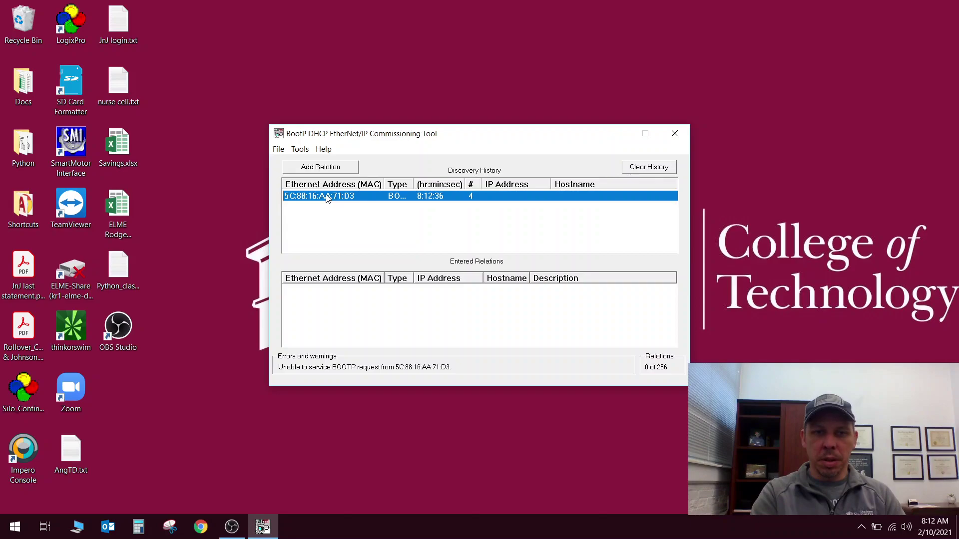
pyautogui.click(324, 166)
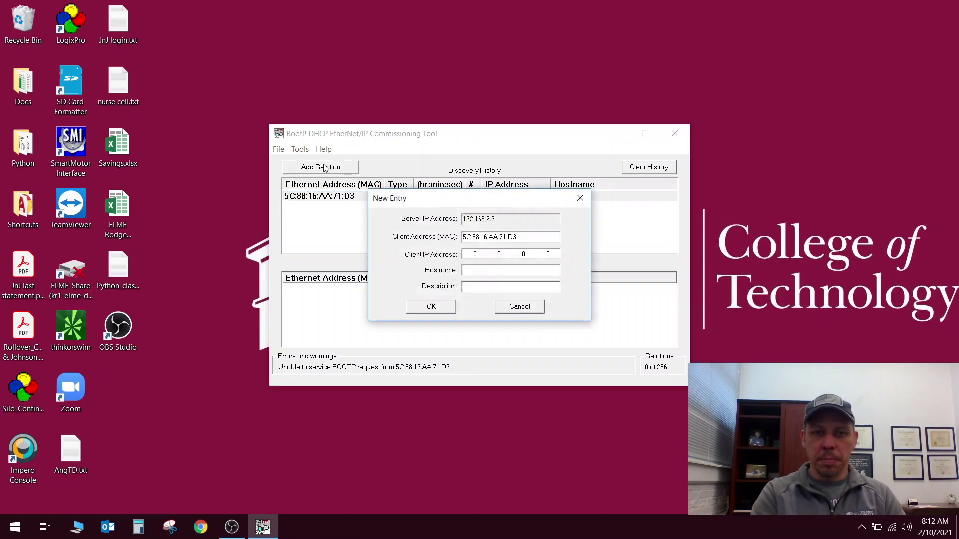
pyautogui.click(535, 220)
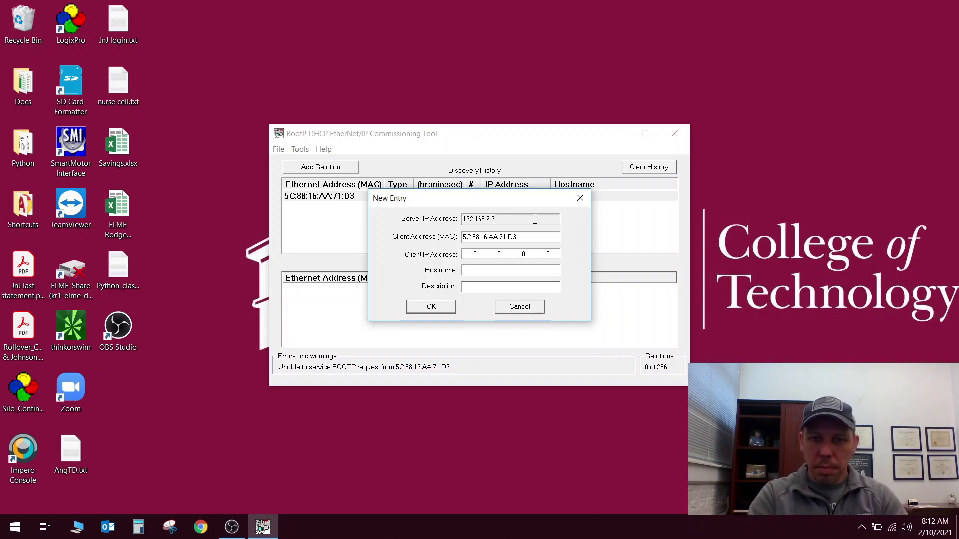
pyautogui.doubleClick(535, 220)
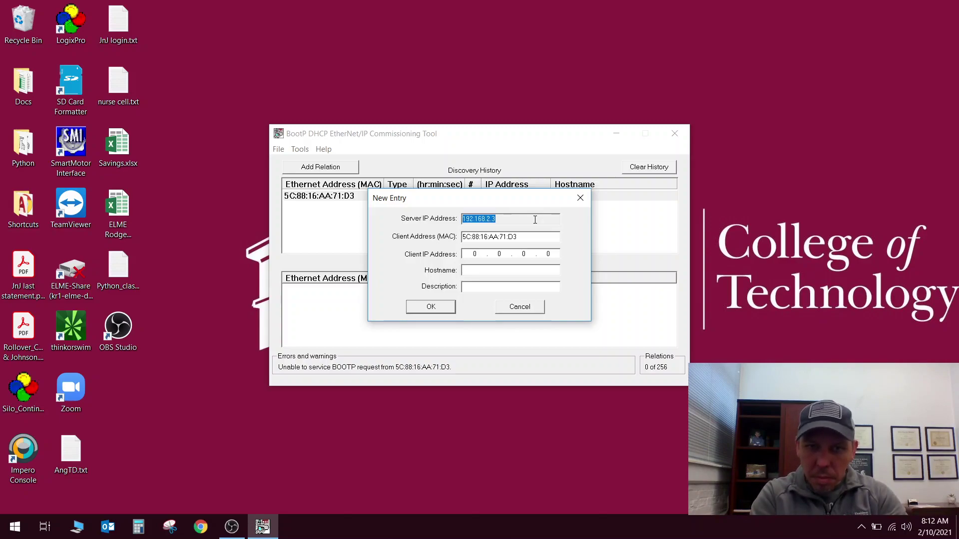
pyautogui.click(479, 254)
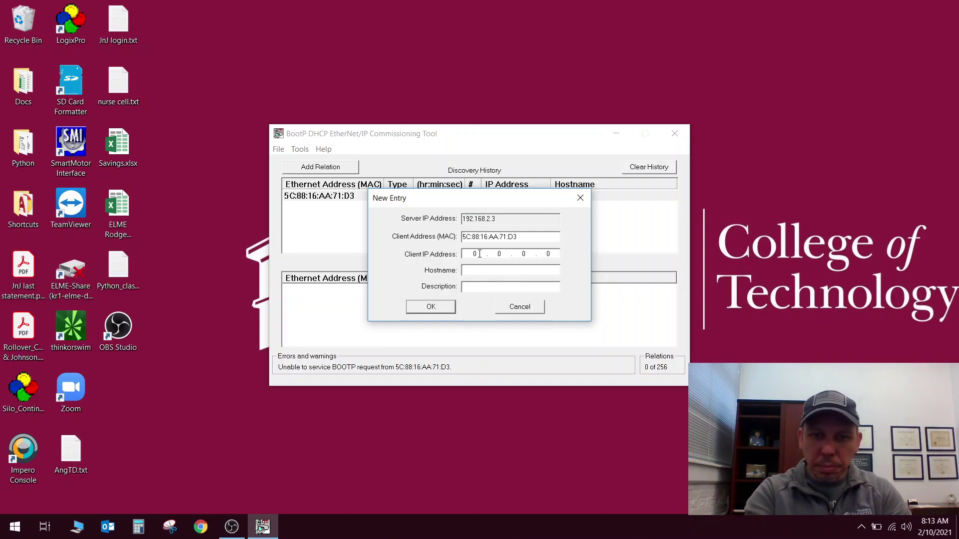
pyautogui.press('BackSpace')
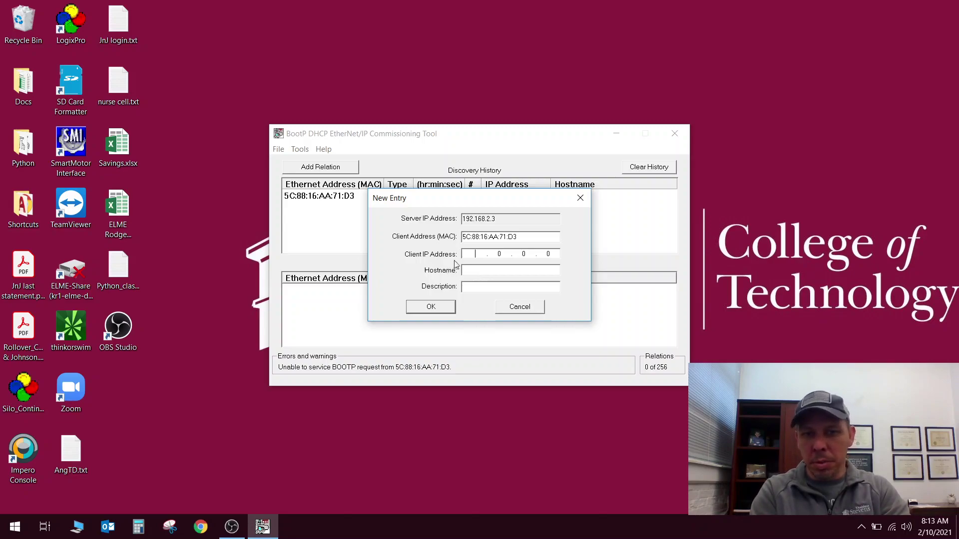
pyautogui.write('192.')
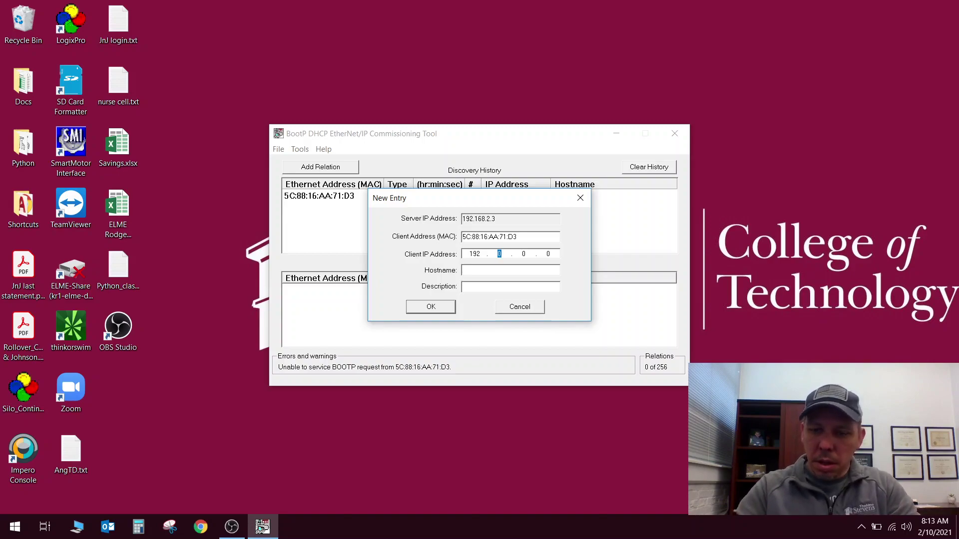
pyautogui.write('168')
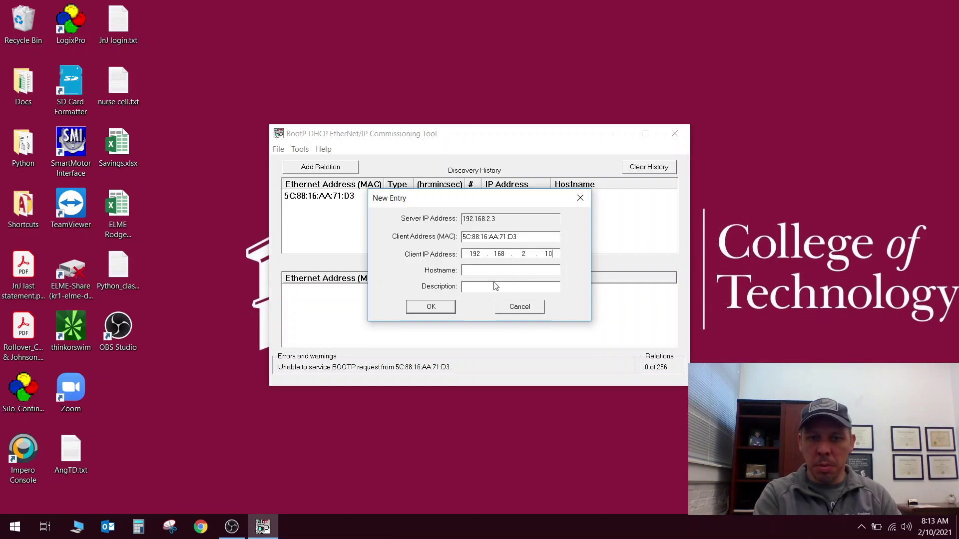
pyautogui.click(480, 271)
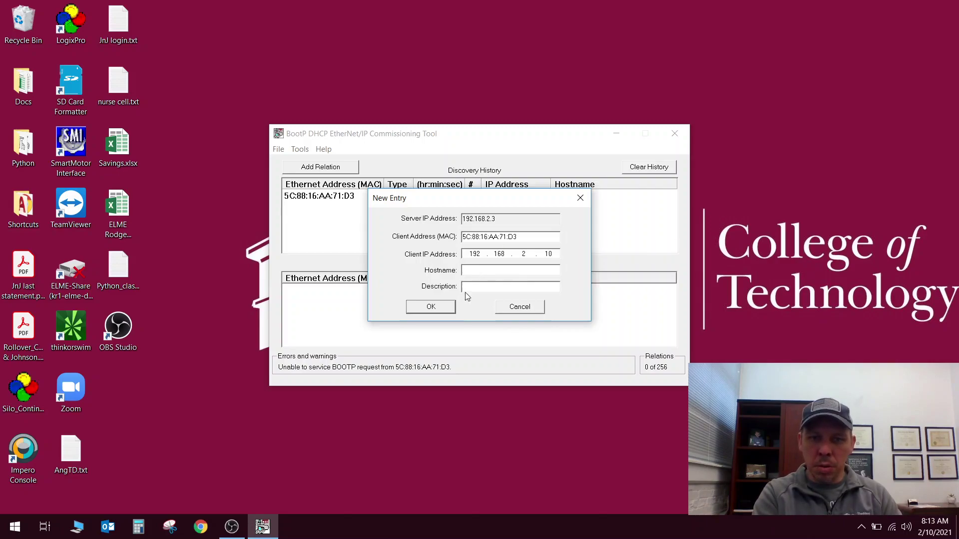
pyautogui.click(451, 308)
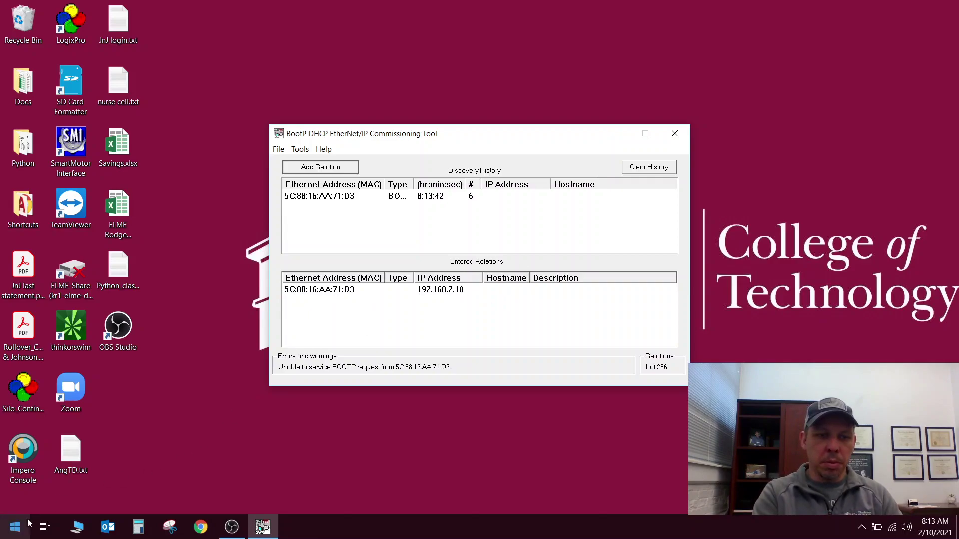
# Search 'rslin' in the Start menu and launch RSLinx Classic
pyautogui.click(18, 527)
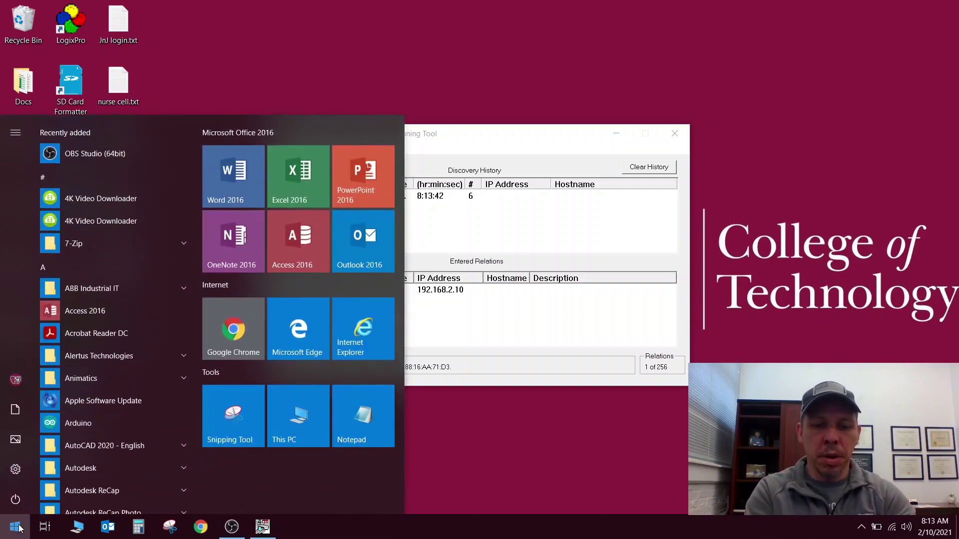
pyautogui.write('rslin')
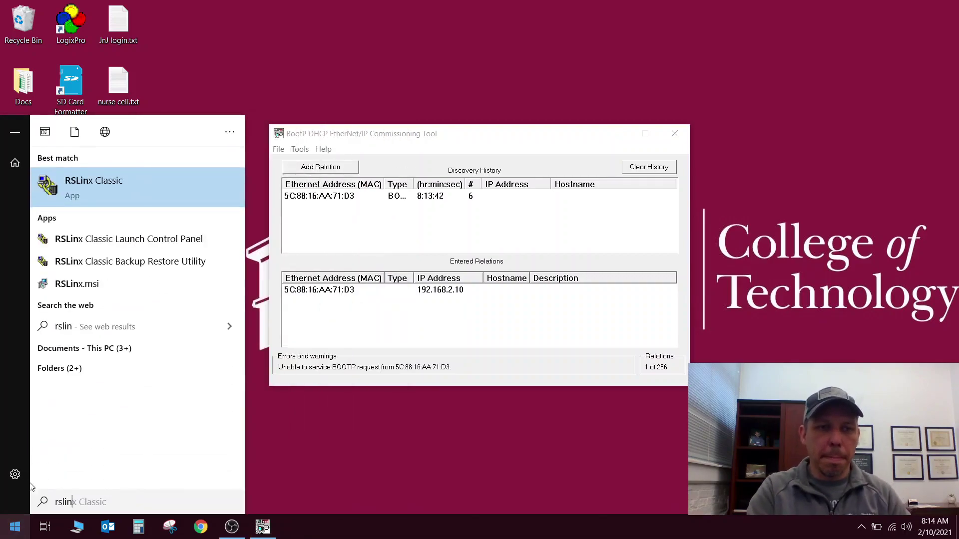
pyautogui.click(125, 195)
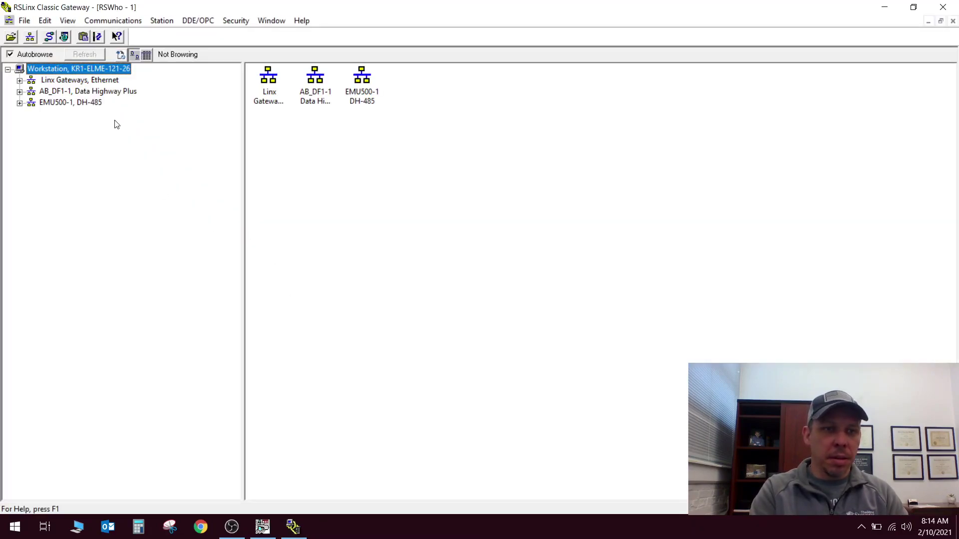
# Add EtherNet/IP driver AB_ETHIP-1 bound to the Realtek adapter at 192.168.2.3, then close Configure Drivers
pyautogui.click(49, 38)
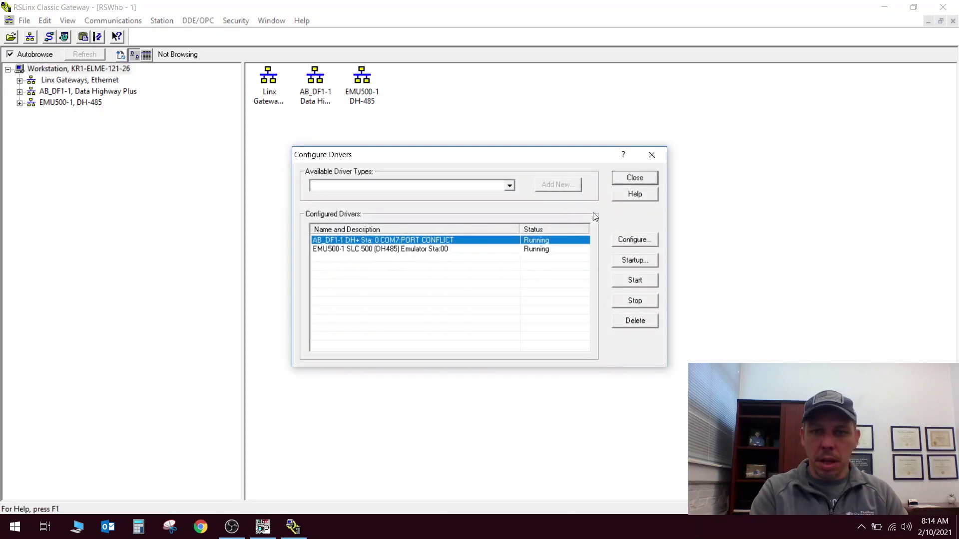
pyautogui.click(509, 187)
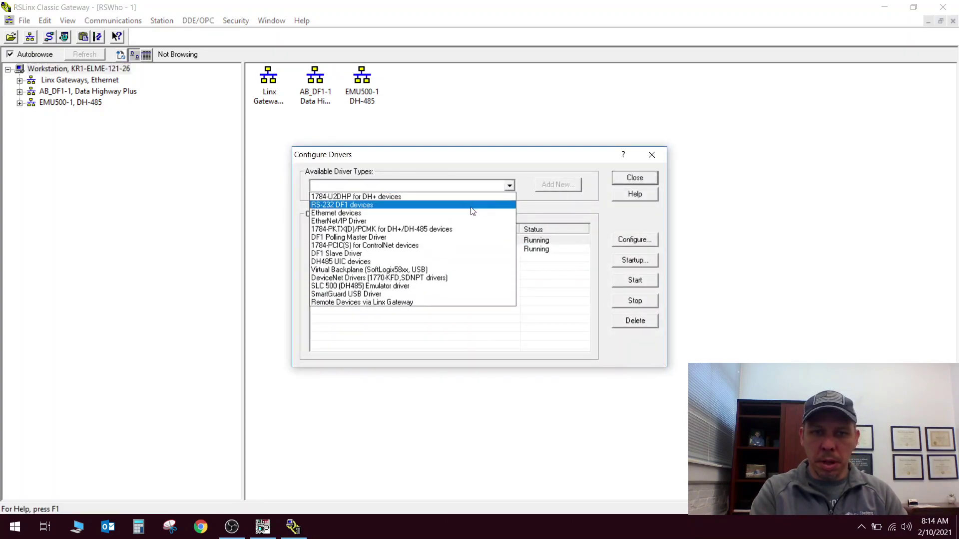
pyautogui.click(443, 221)
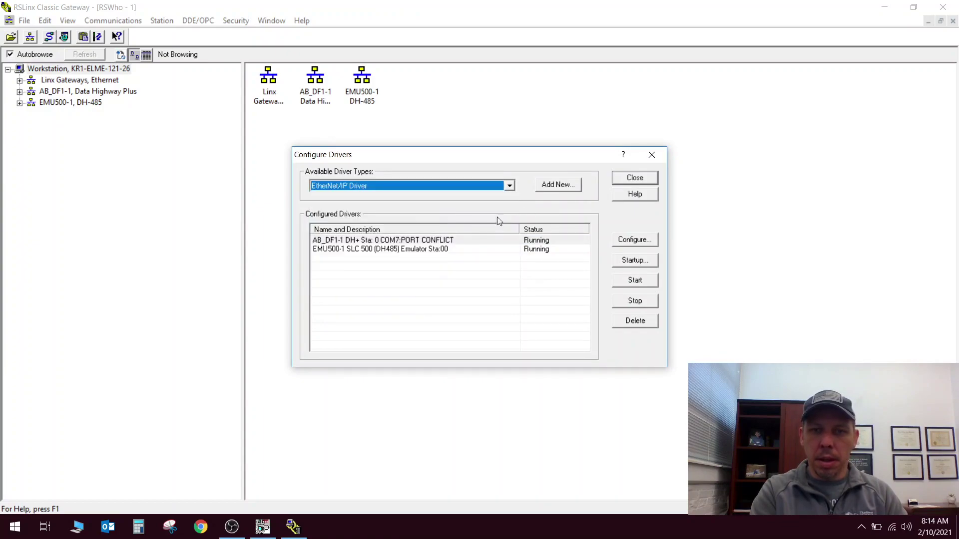
pyautogui.click(557, 186)
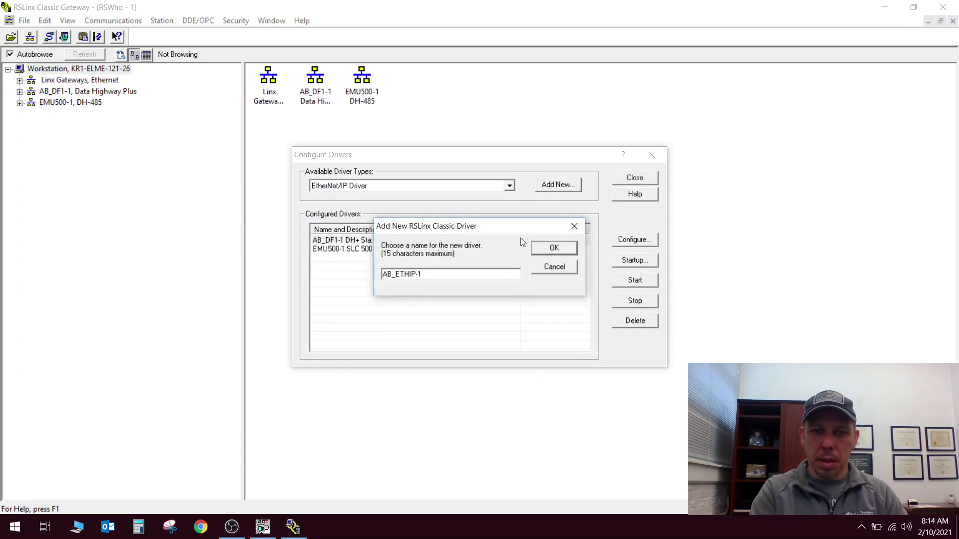
pyautogui.click(544, 249)
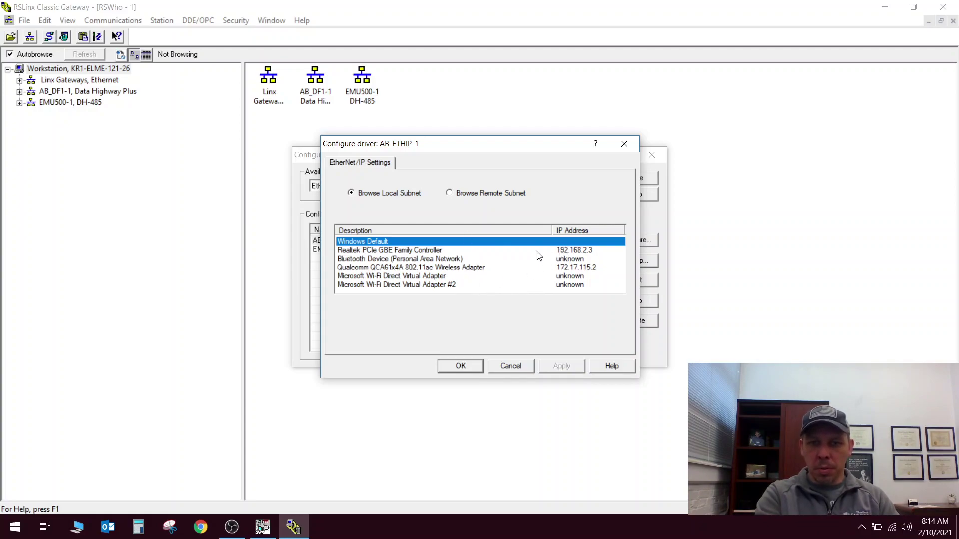
pyautogui.click(390, 251)
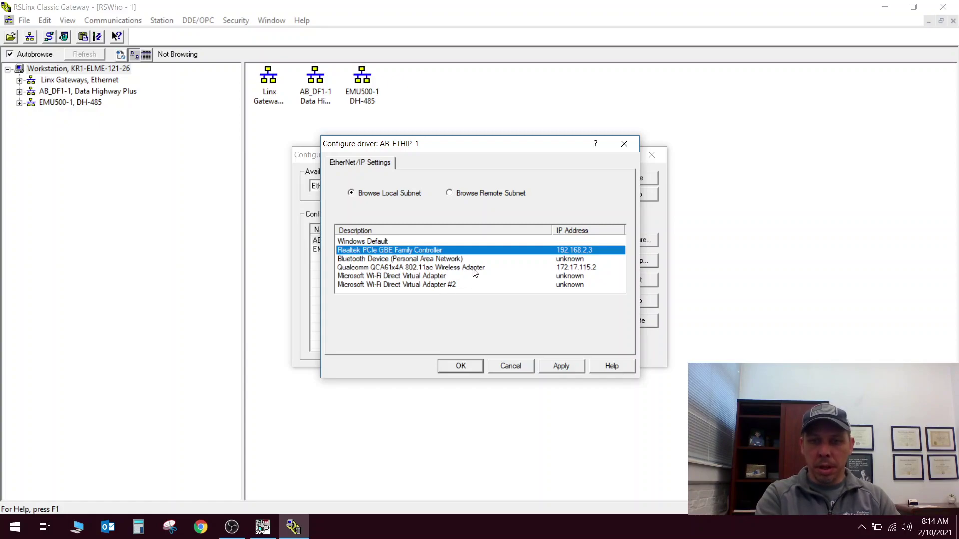
pyautogui.click(557, 365)
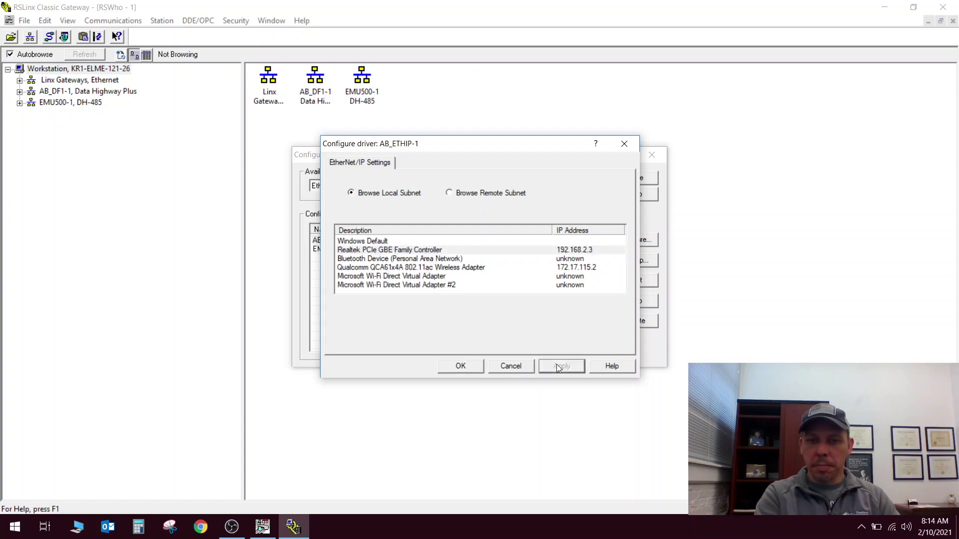
pyautogui.click(460, 366)
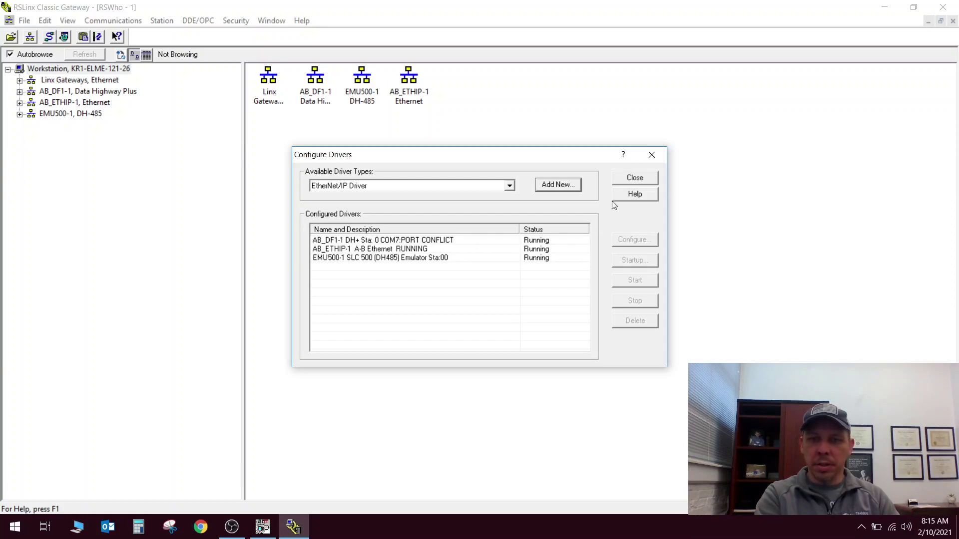
pyautogui.click(634, 178)
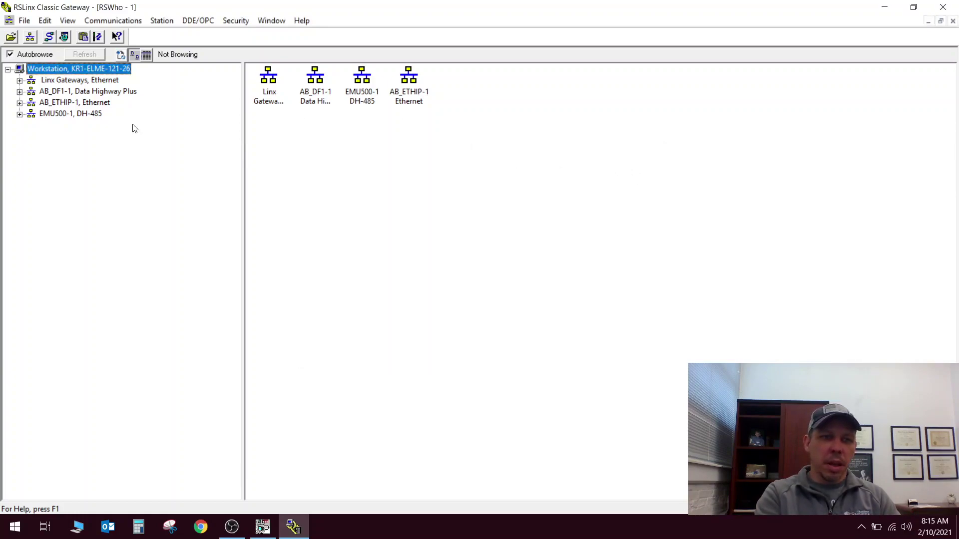
# Expand AB_ETHIP-1 and review Device Properties of the MicroLogix1100 at 192.168.2.10
pyautogui.click(20, 104)
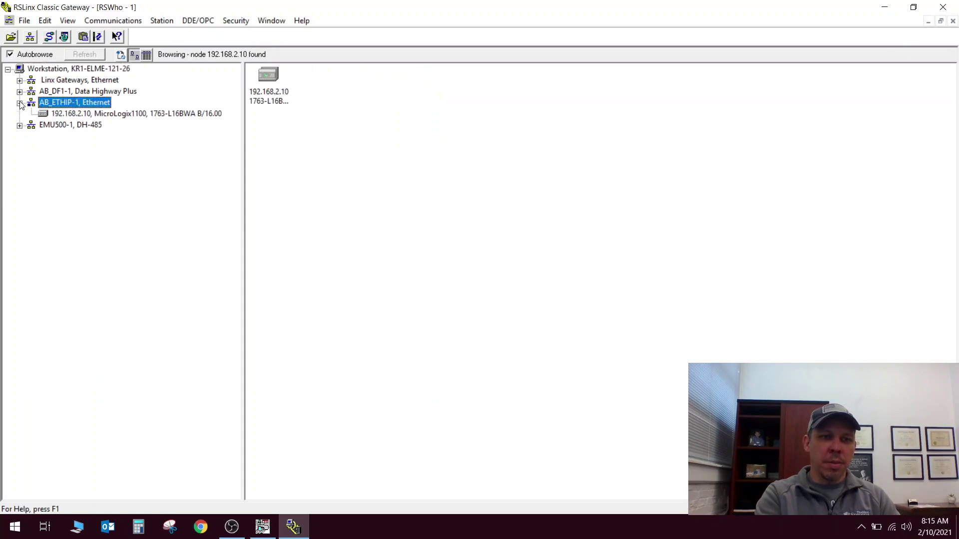
pyautogui.click(64, 115)
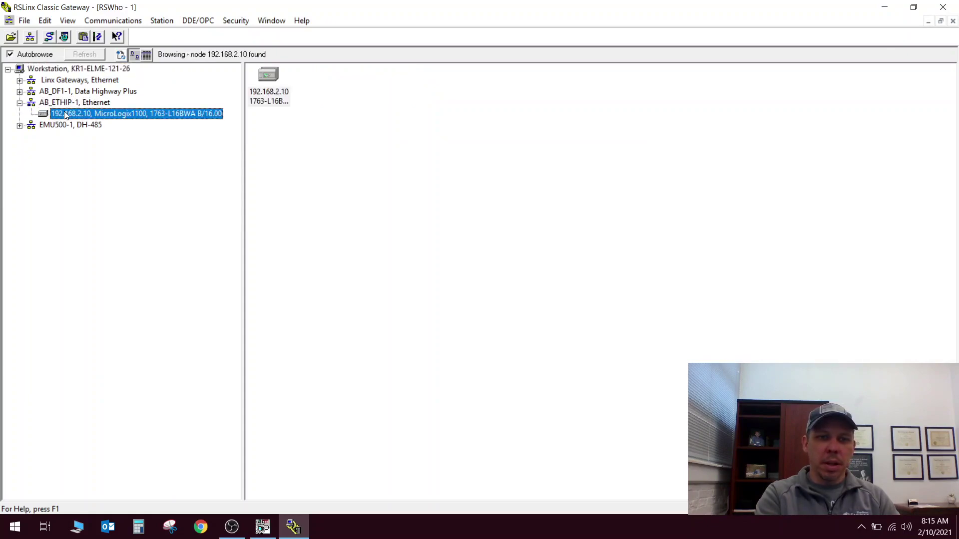
pyautogui.click(278, 84)
pyautogui.rightClick(280, 86)
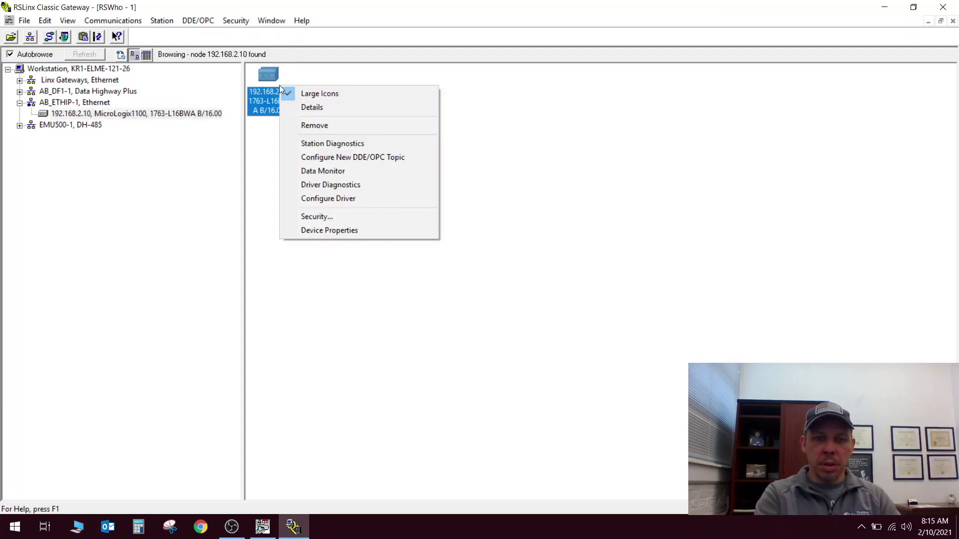
pyautogui.click(340, 230)
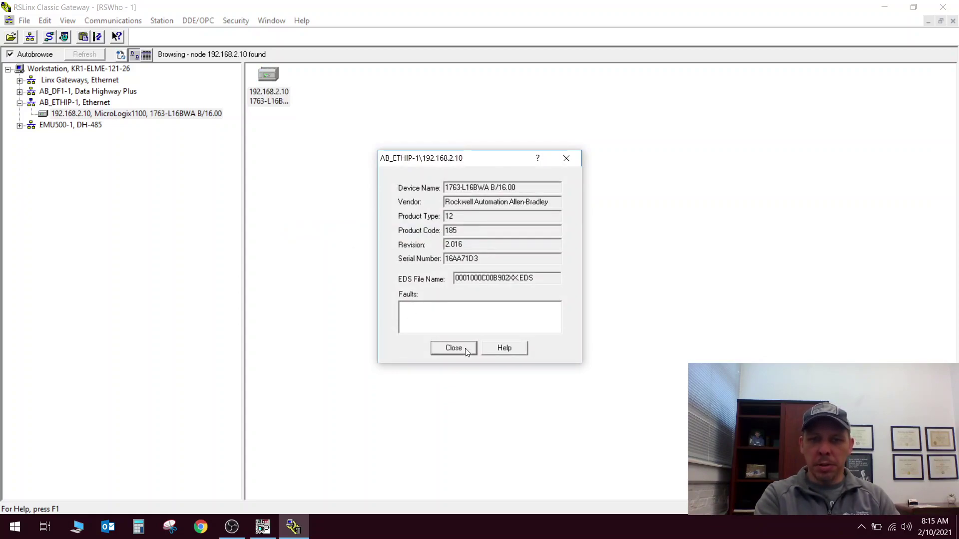
pyautogui.click(452, 347)
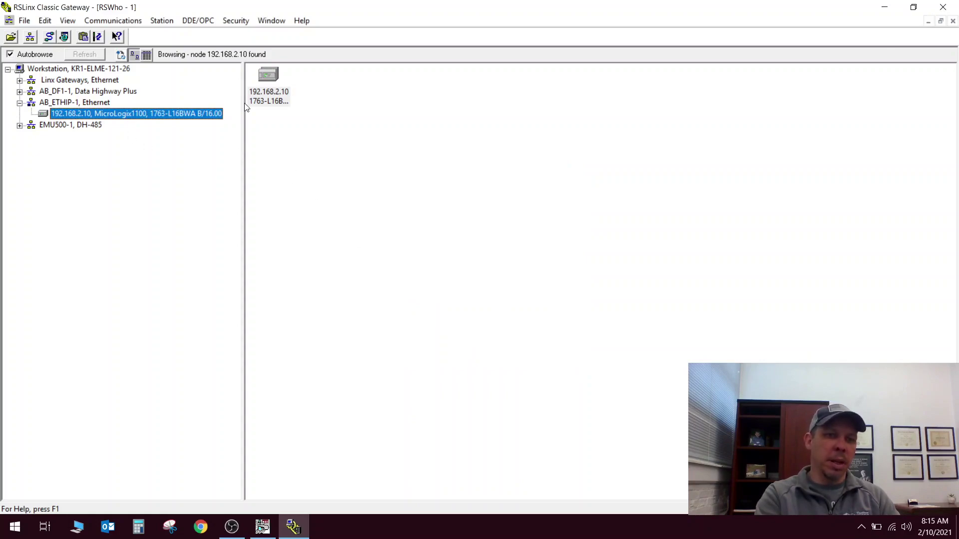
pyautogui.rightClick(274, 83)
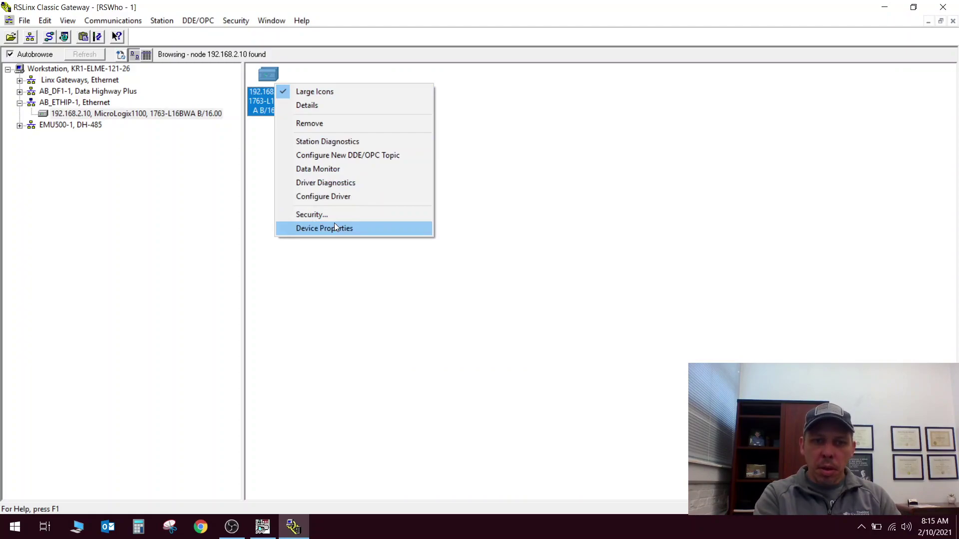
pyautogui.click(338, 196)
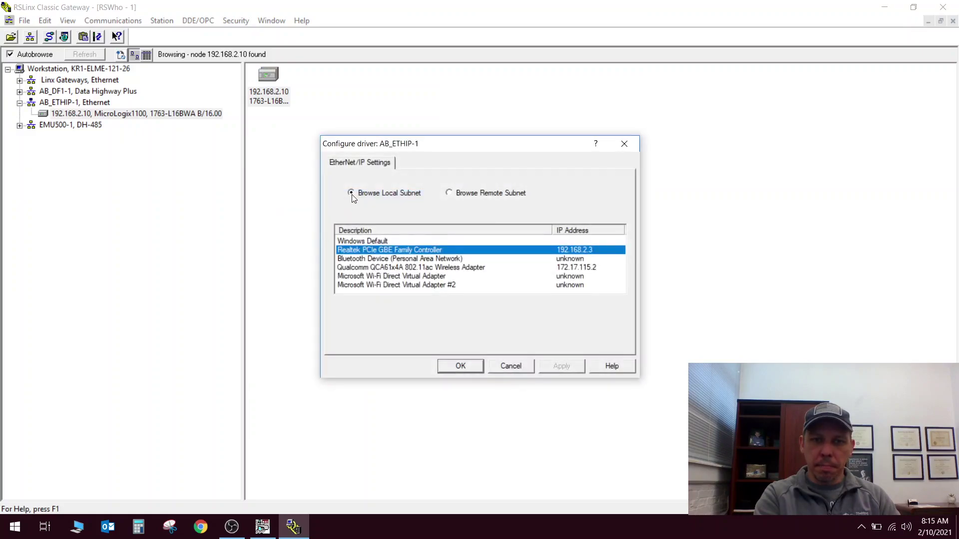
pyautogui.click(511, 367)
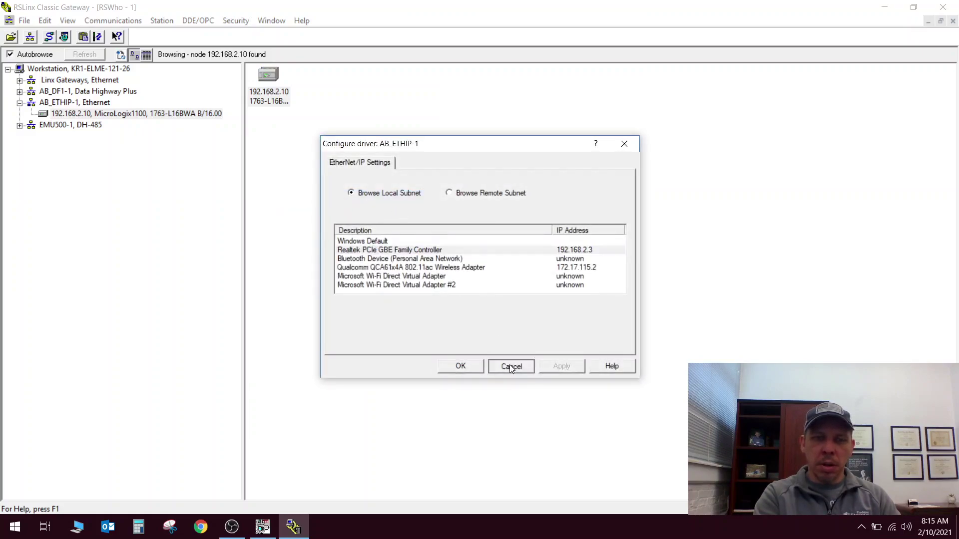
pyautogui.rightClick(274, 79)
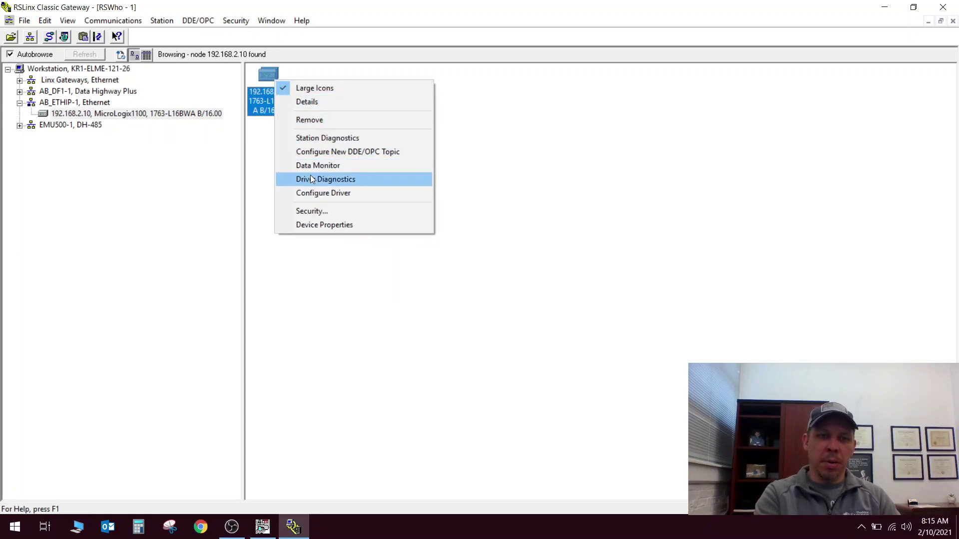
pyautogui.click(316, 228)
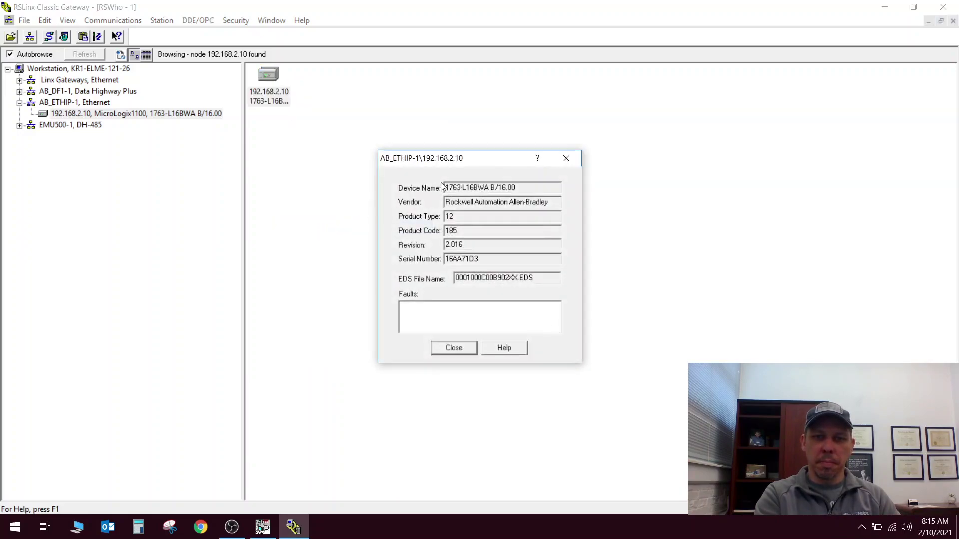
pyautogui.click(465, 346)
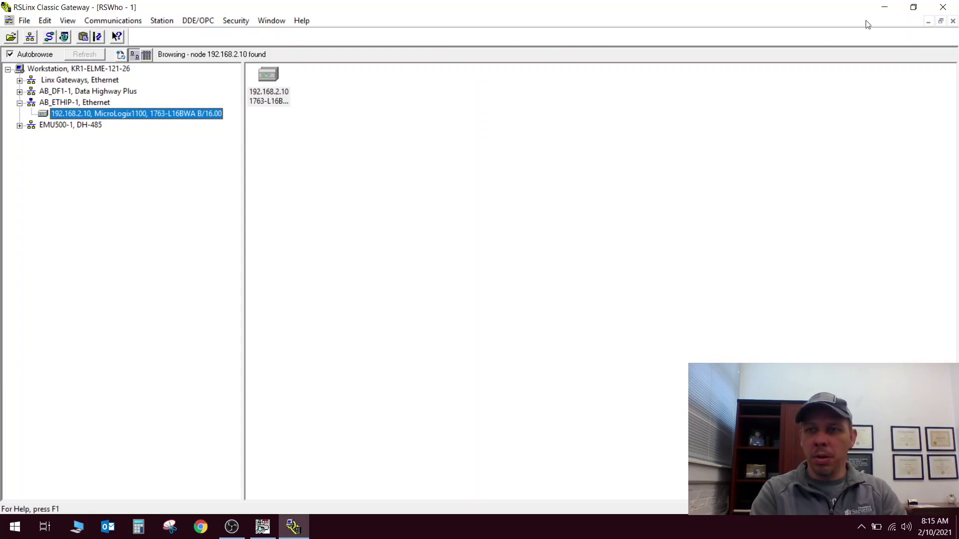
# Move RSLinx aside and exit the BOOTP-DHCP tool, declining to save the relation list
pyautogui.click(889, 10)
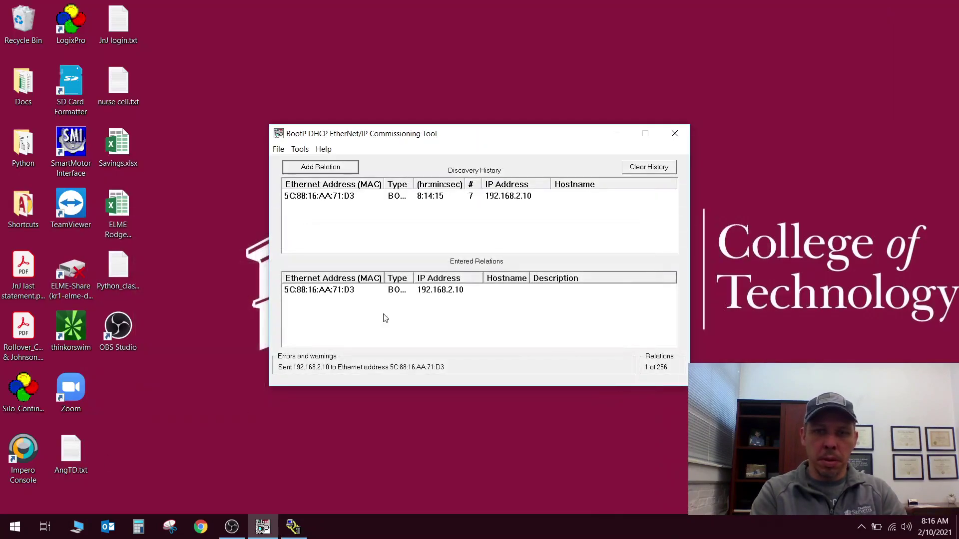
pyautogui.click(674, 133)
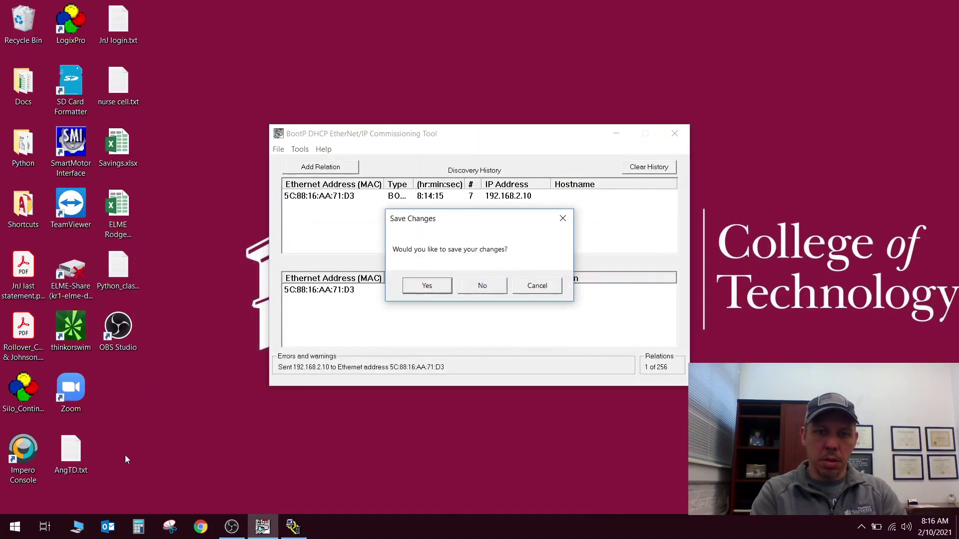
pyautogui.click(427, 286)
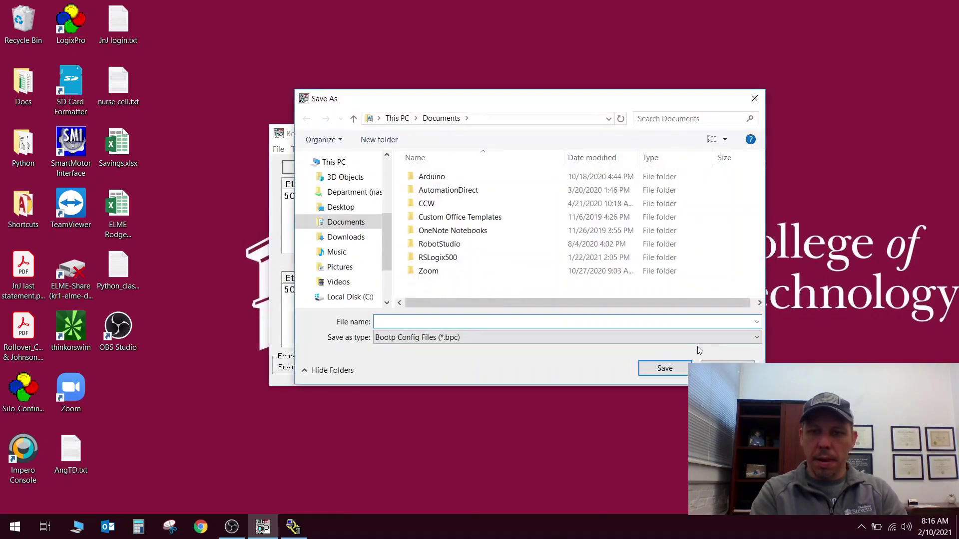
pyautogui.click(722, 368)
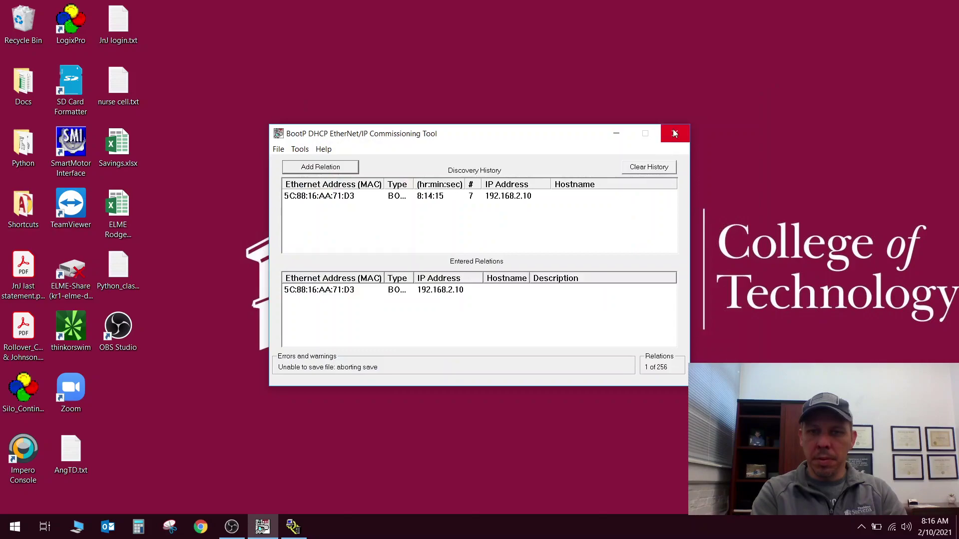
pyautogui.click(675, 133)
pyautogui.click(480, 288)
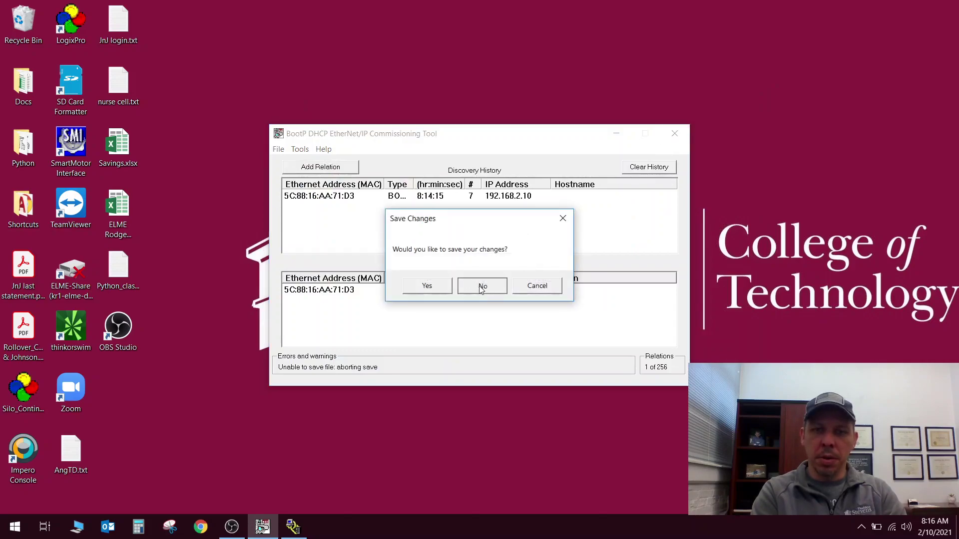
# Search 'r' in the Start menu and launch RSLogix 500 English
pyautogui.click(15, 527)
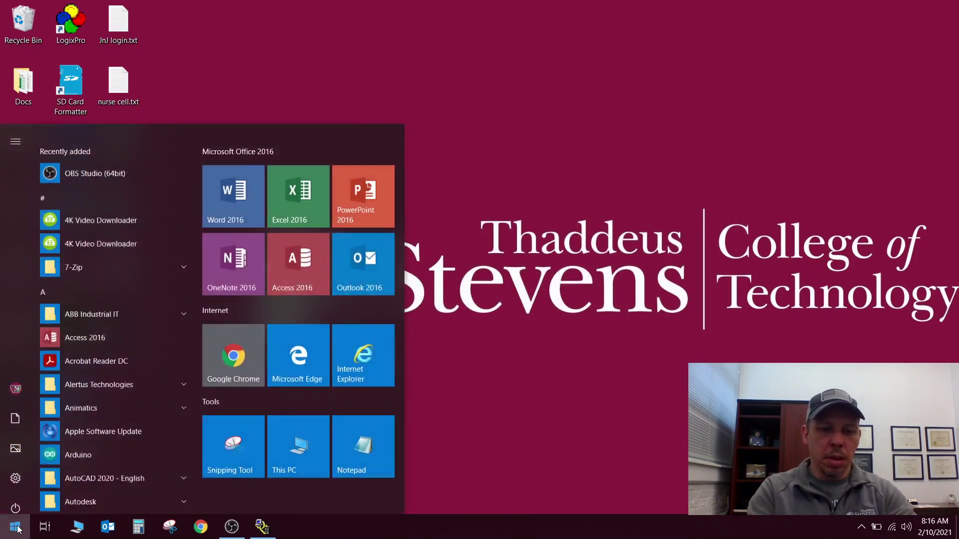
pyautogui.write('rs')
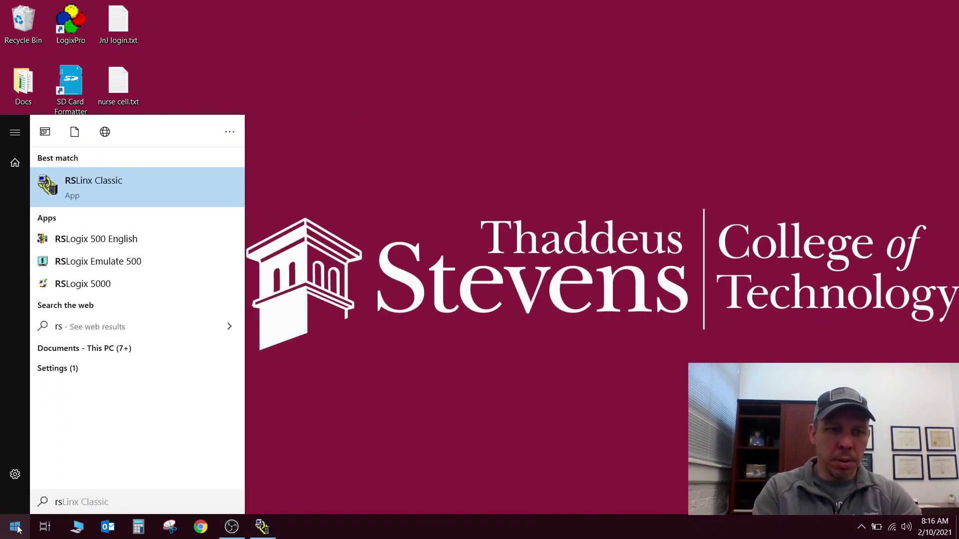
pyautogui.write('mi')
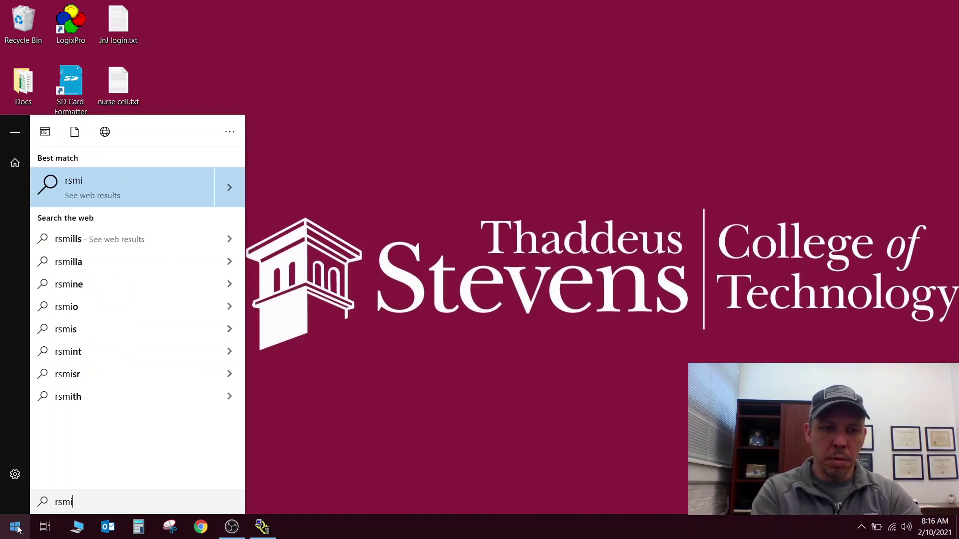
pyautogui.press('BackSpace')
pyautogui.press('BackSpace')
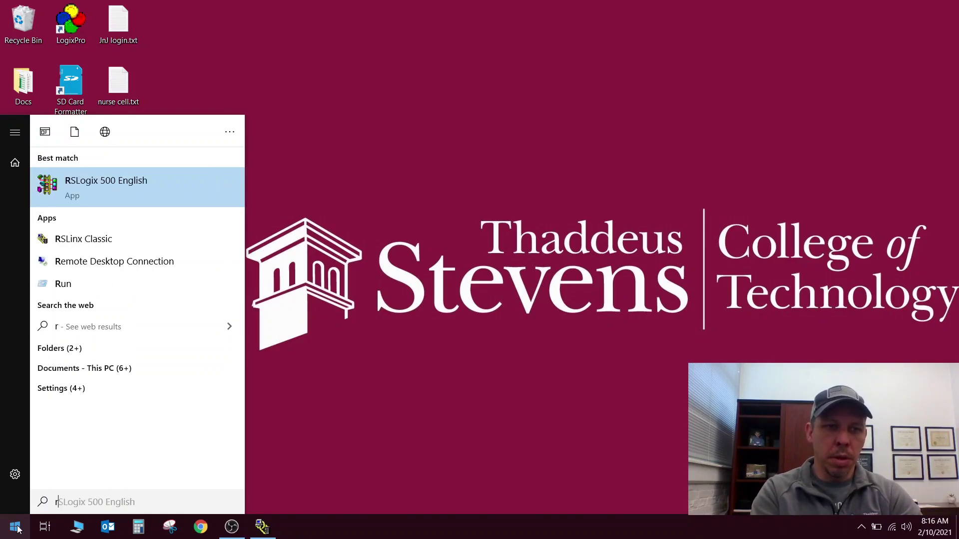
pyautogui.click(132, 185)
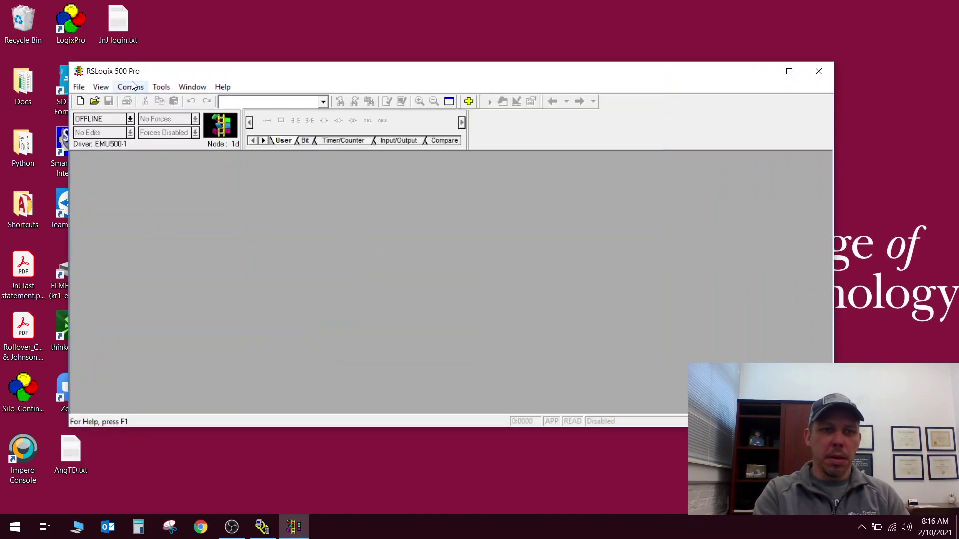
# Through Who Active Go Online, pick the MicroLogix 1100 at 192.168.2.10 under AB_ETHIP-1
pyautogui.click(133, 85)
pyautogui.click(148, 111)
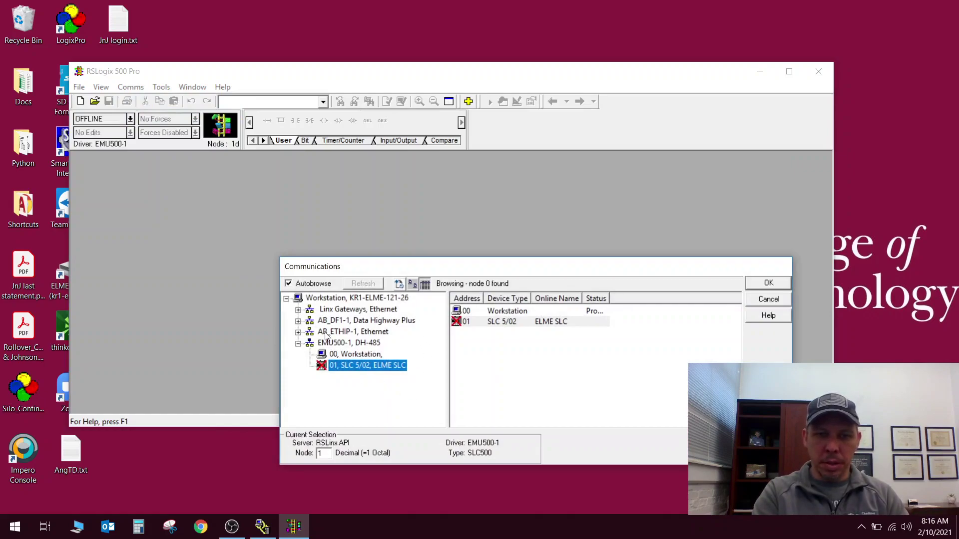
pyautogui.click(298, 332)
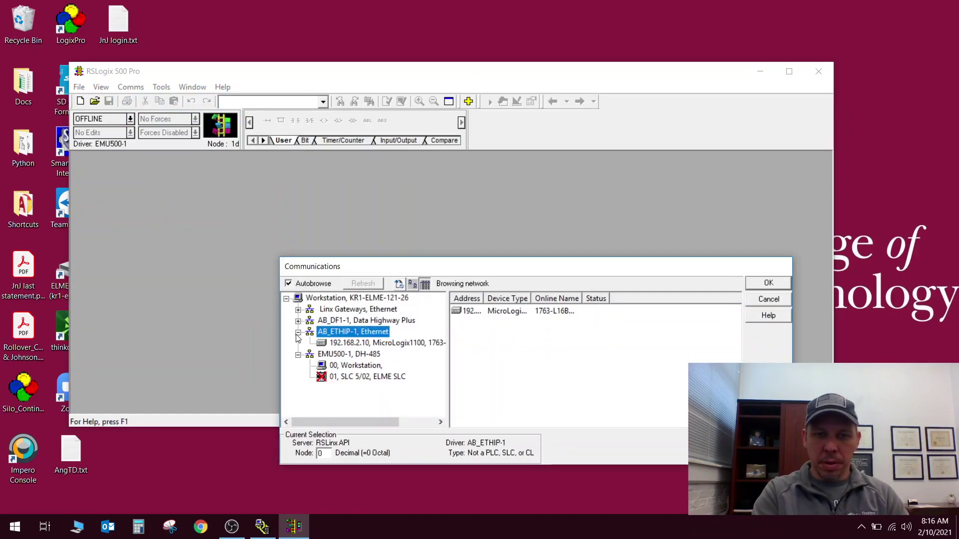
pyautogui.click(353, 344)
pyautogui.click(502, 311)
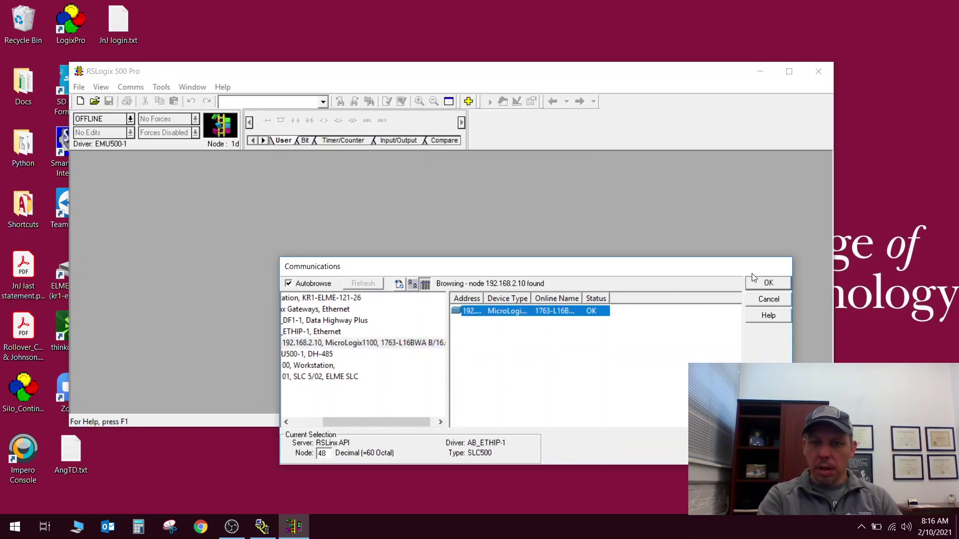
pyautogui.click(768, 282)
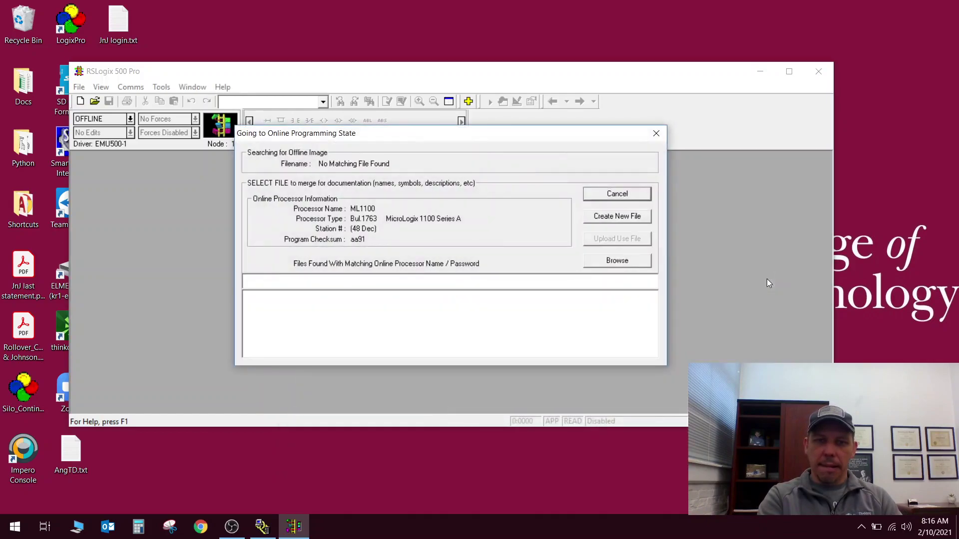
# Choose Create New File to upload the ML1100 program into a new project
pyautogui.click(640, 217)
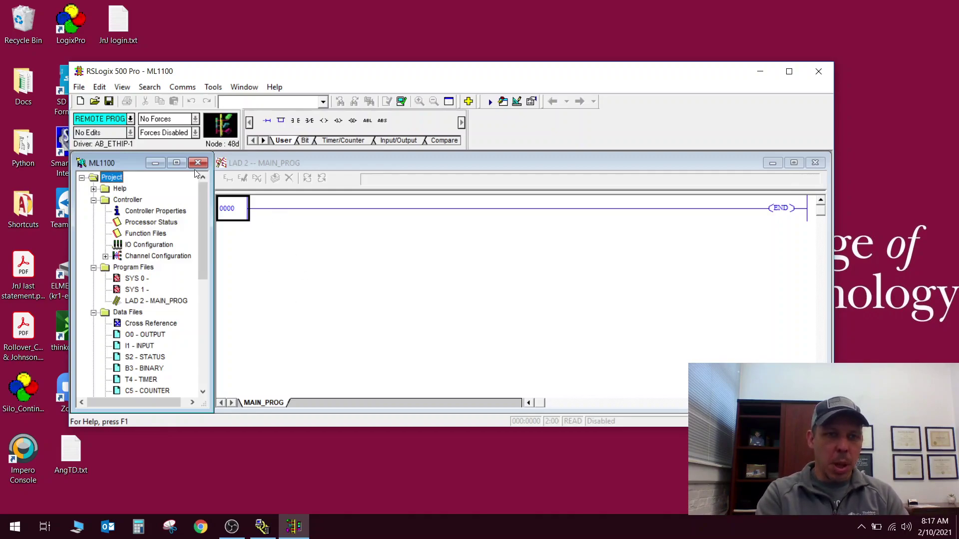
# Uncheck BOOTP Enable on the Channel 1 tab and apply it to the processor
pyautogui.doubleClick(141, 258)
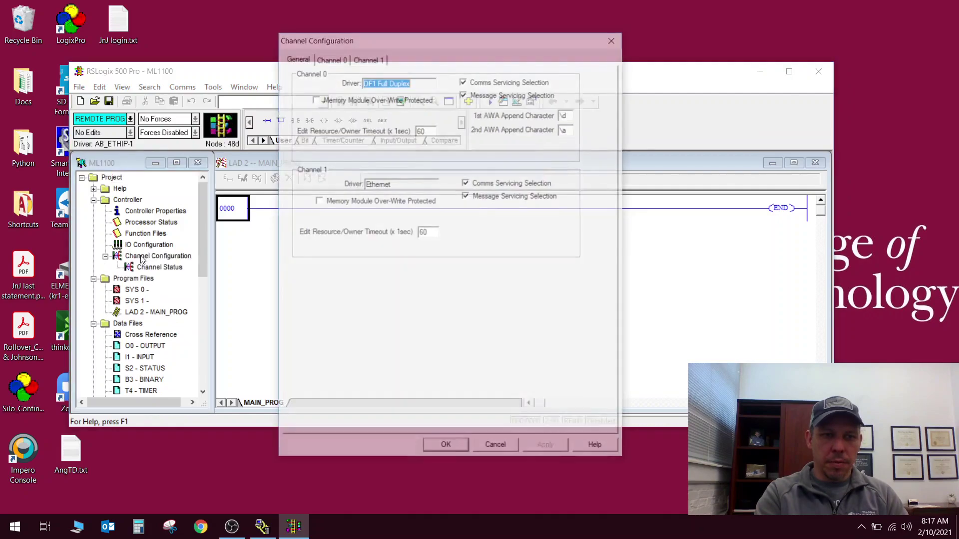
pyautogui.click(336, 58)
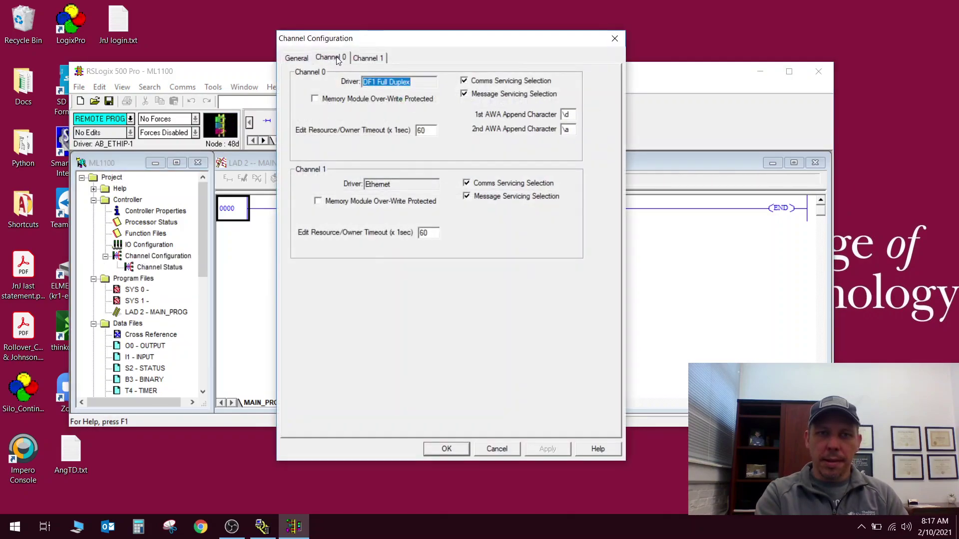
pyautogui.click(375, 57)
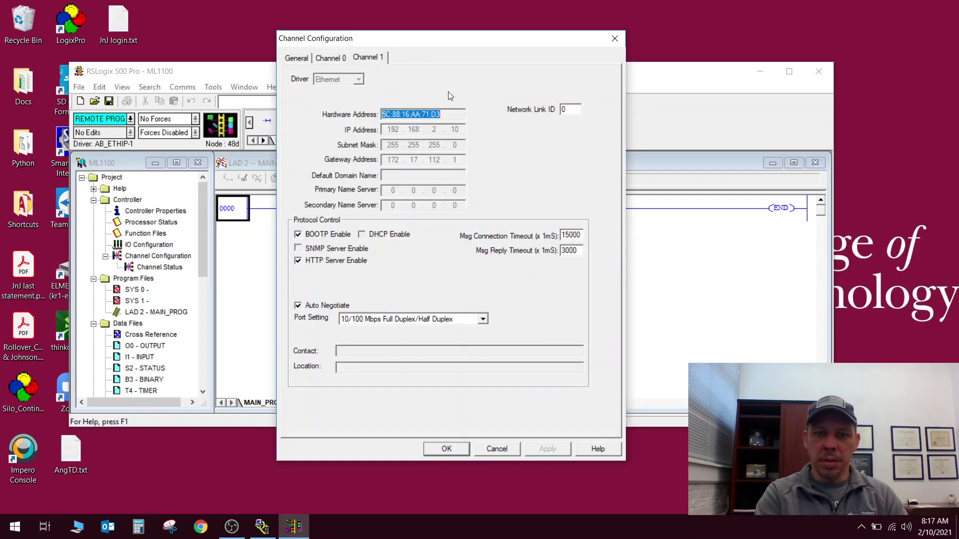
pyautogui.click(297, 234)
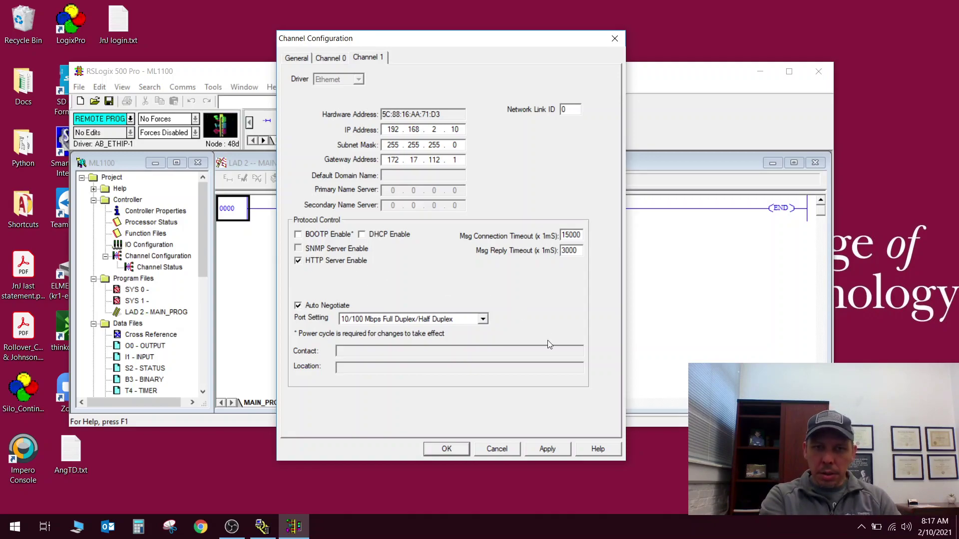
pyautogui.click(544, 449)
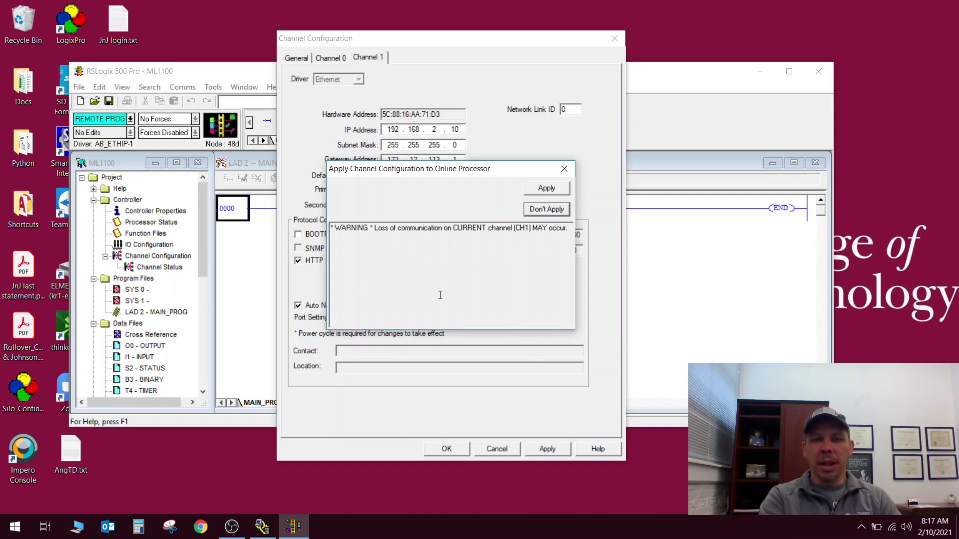
pyautogui.click(544, 190)
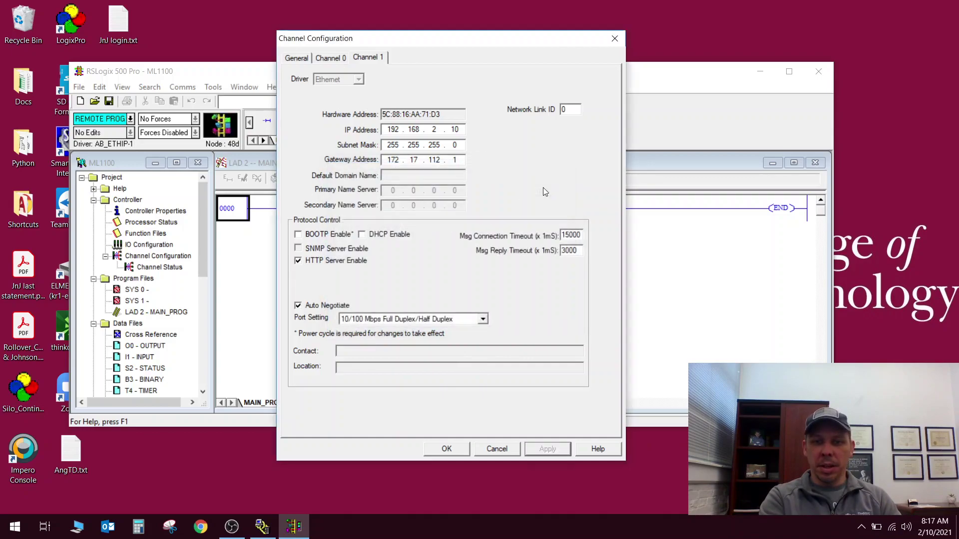
pyautogui.click(447, 450)
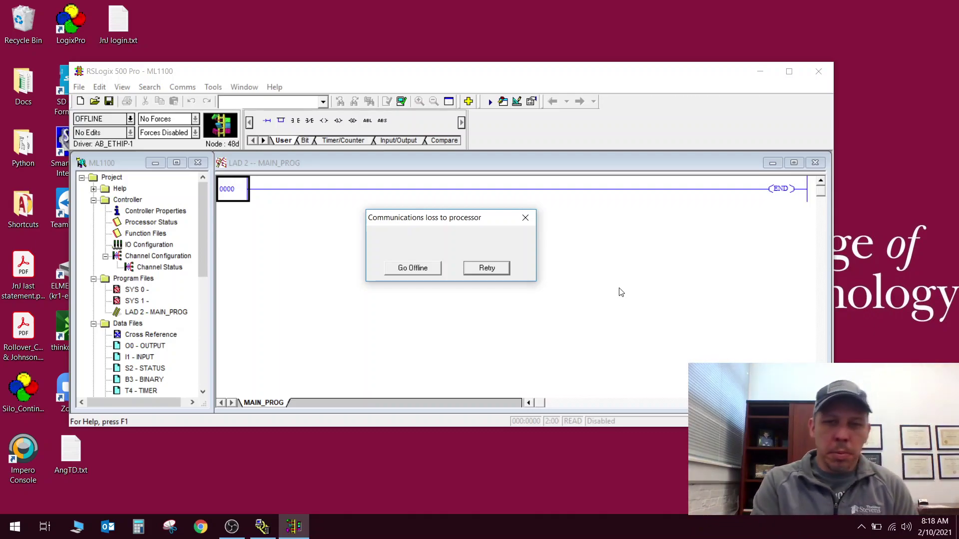
# Retry the processor connection, then bring RSLinx Classic's RSWho to the front
pyautogui.click(485, 269)
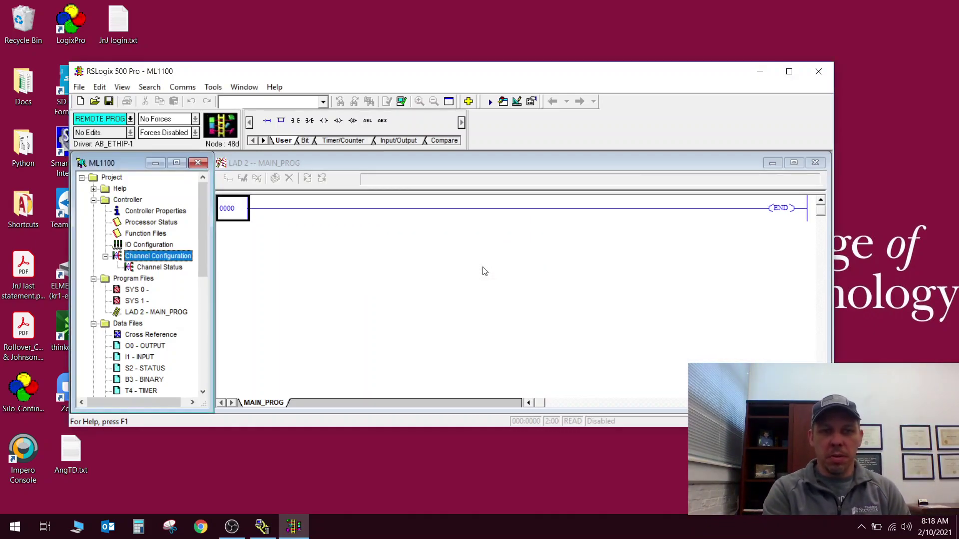
pyautogui.click(262, 529)
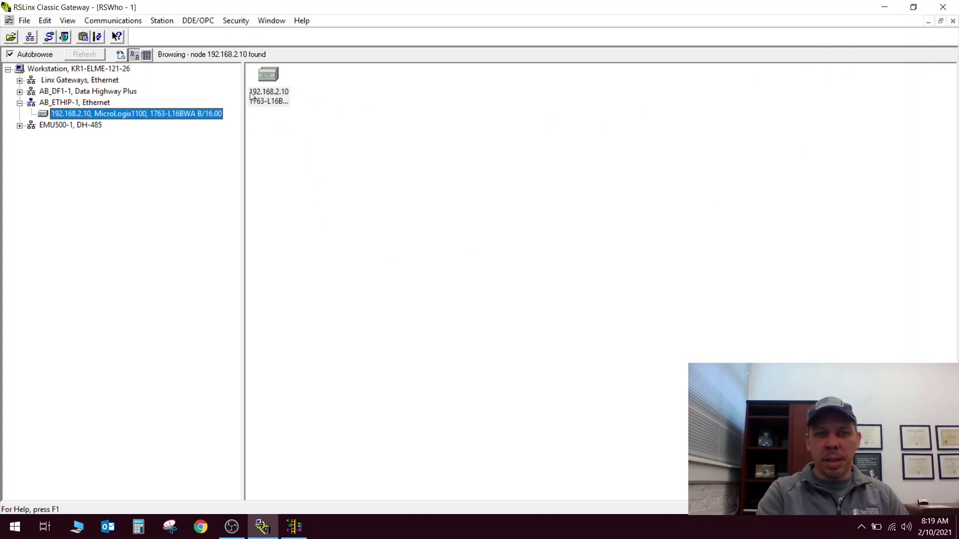
# Minimize RSLinx and retry the connection to bring the ML1100 back online in REMOTE PROG
pyautogui.click(886, 7)
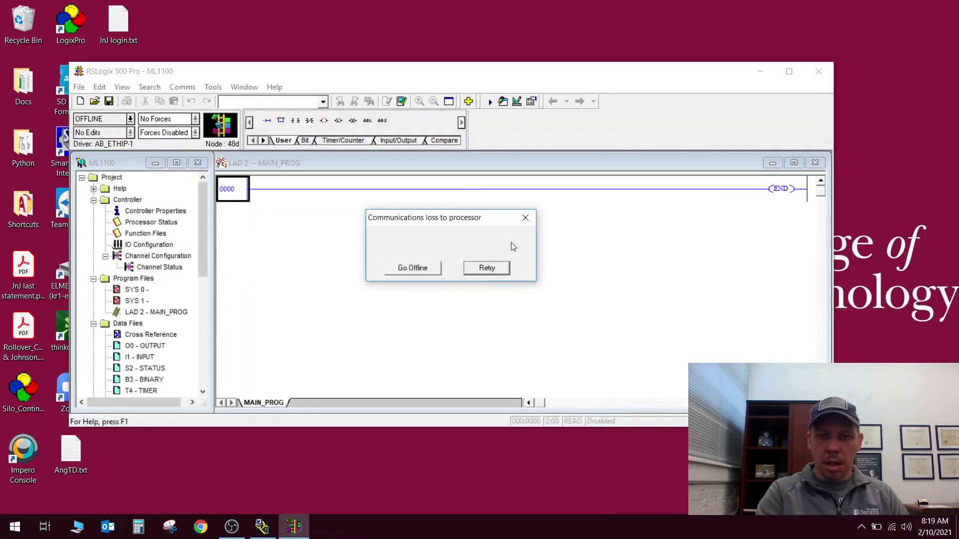
pyautogui.click(496, 268)
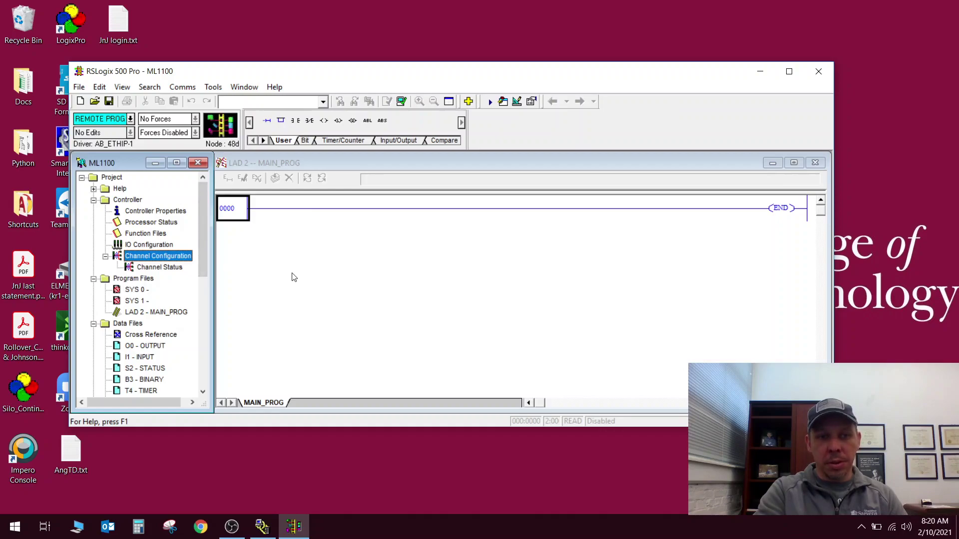
pyautogui.doubleClick(154, 256)
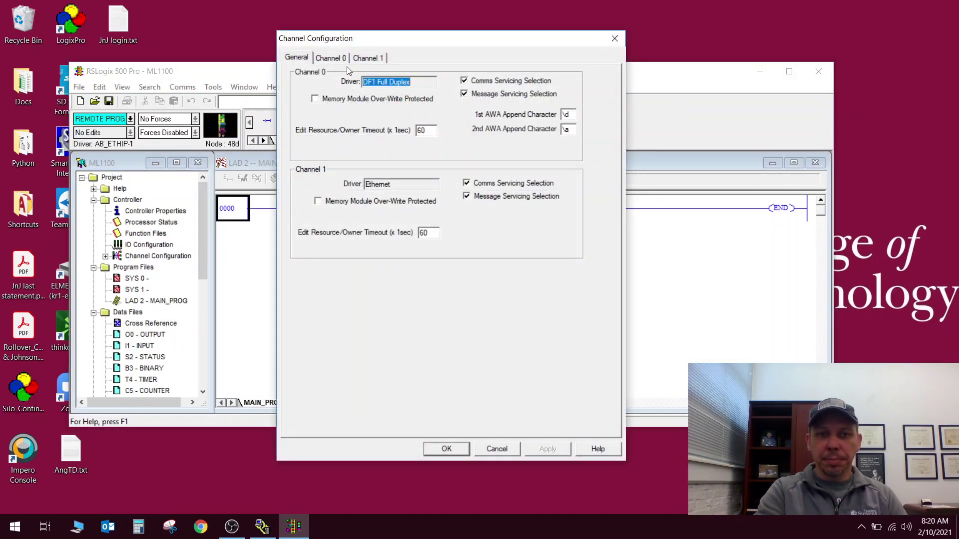
pyautogui.click(374, 62)
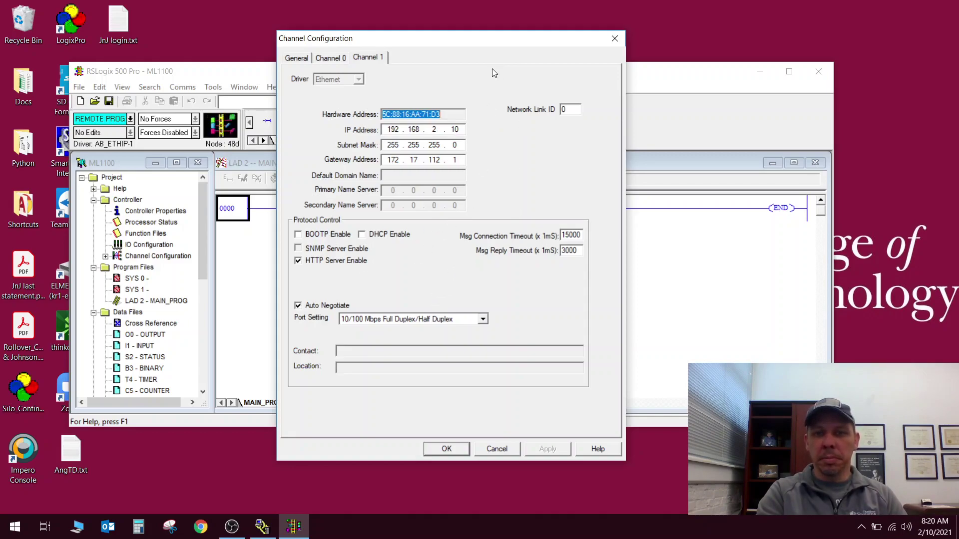
pyautogui.click(615, 38)
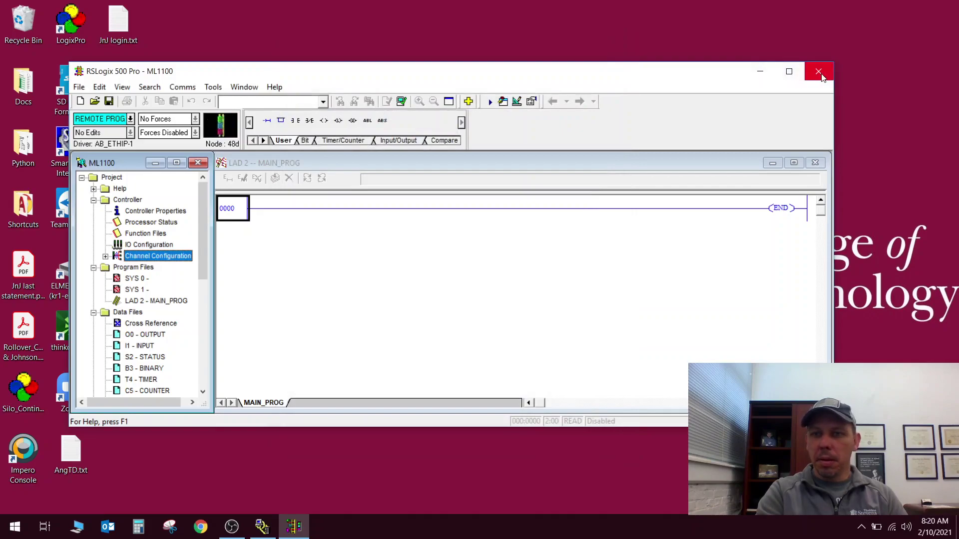